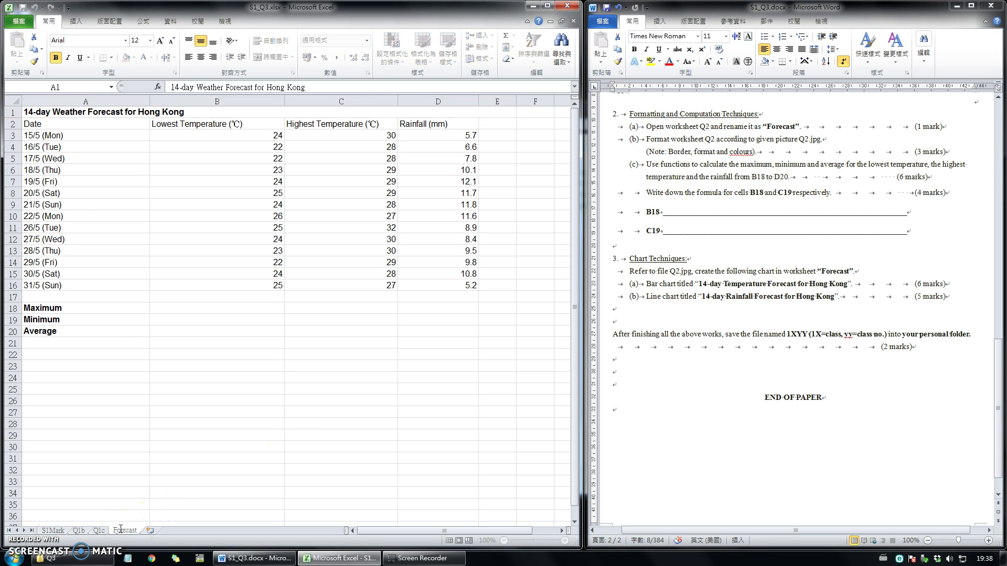
Finish renaming the worksheet as Forecast and highlight the formatting instruction in question 2(b) of the Word document
key(Return)
drag(646, 139, 812, 140)
click(813, 140)
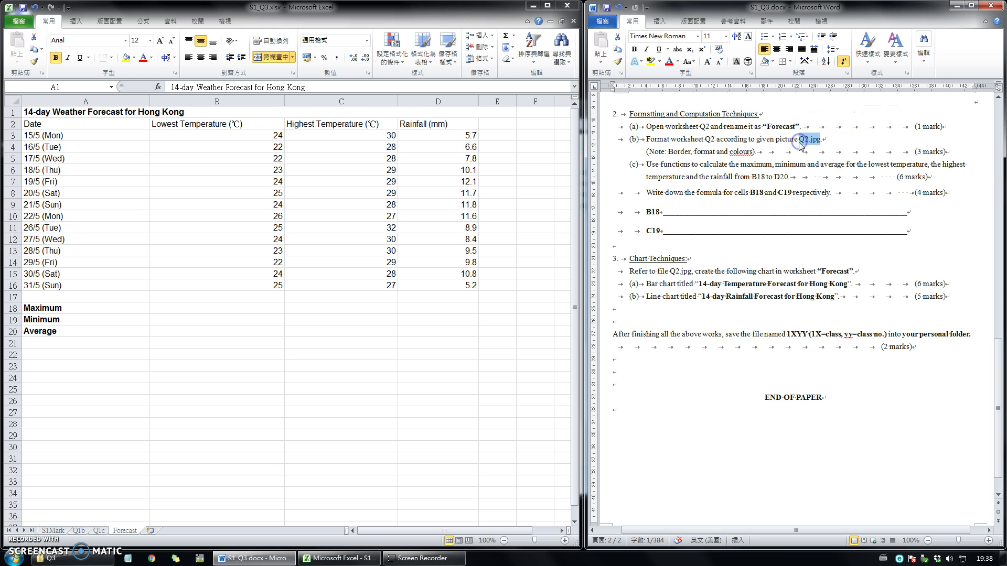
click(701, 152)
drag(743, 152, 645, 140)
Open the reference picture Q2.jpg from the Q3 folder and move its viewer window away from the worksheet table
click(82, 557)
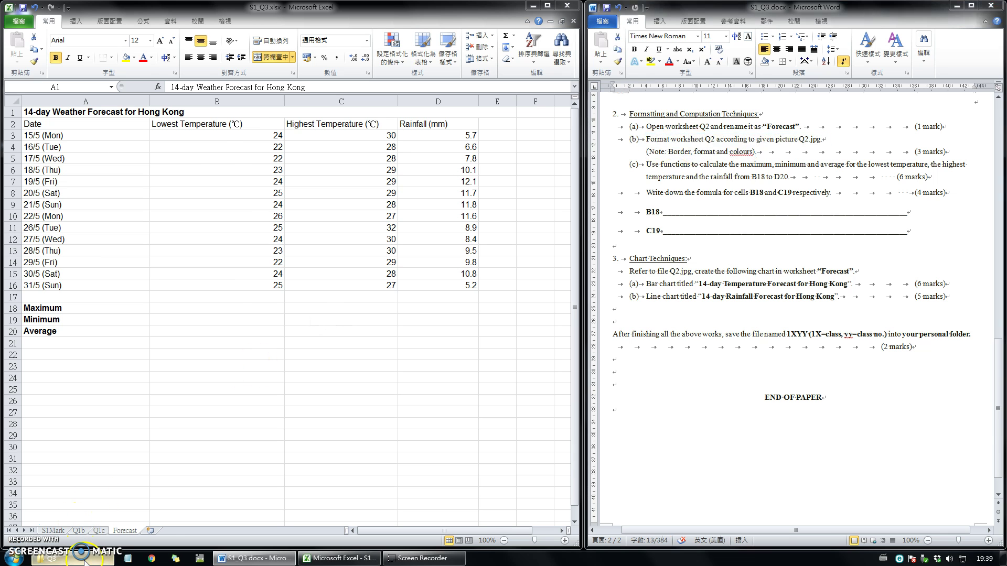
double_click(319, 175)
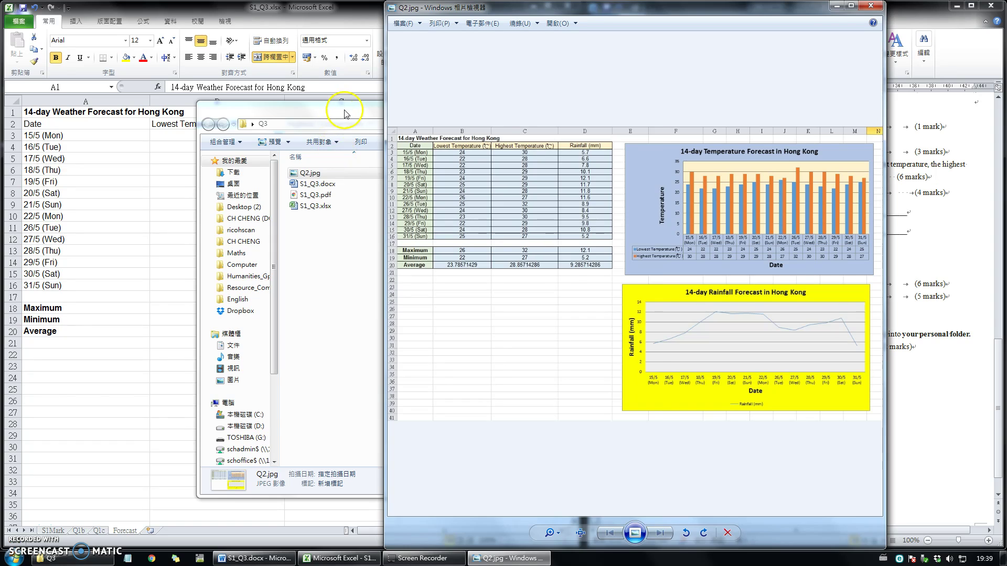
click(346, 114)
click(606, 104)
drag(561, 10, 679, 31)
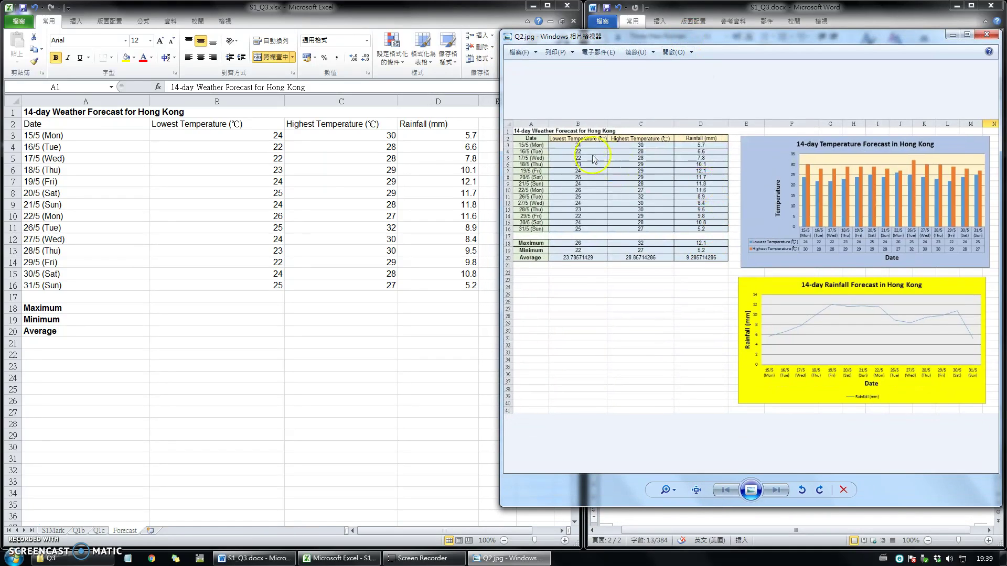
Enlarge the table in the Q2.jpg picture and place the viewer beside the worksheet for comparison
click(671, 490)
drag(667, 483, 675, 508)
scroll(651, 313, down, 3)
click(665, 490)
scroll(683, 368, down, 1)
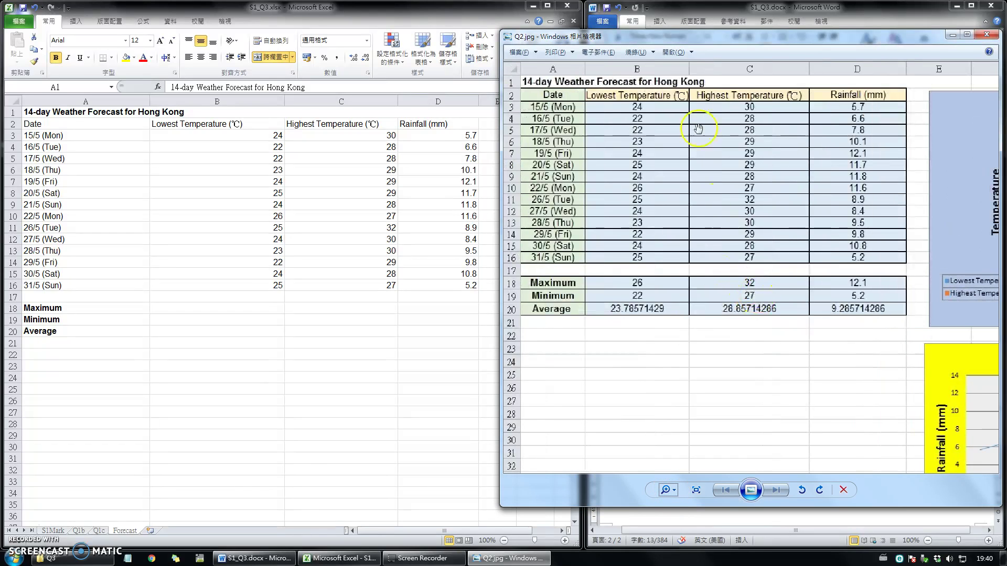
drag(668, 29, 750, 58)
Fill the header cells B2:D2 with light gold and the date column A2:A16 with light green
click(214, 137)
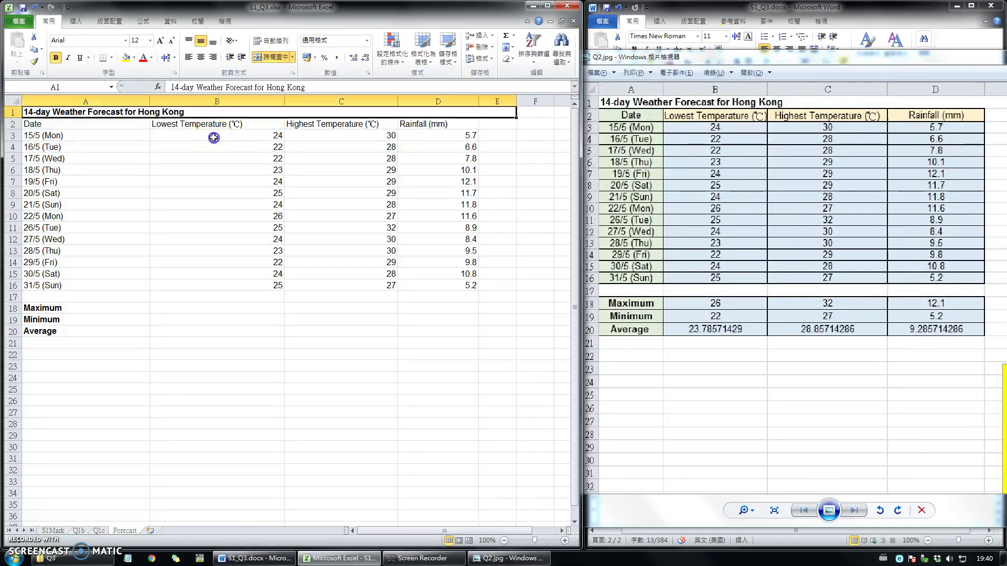
drag(203, 124, 450, 130)
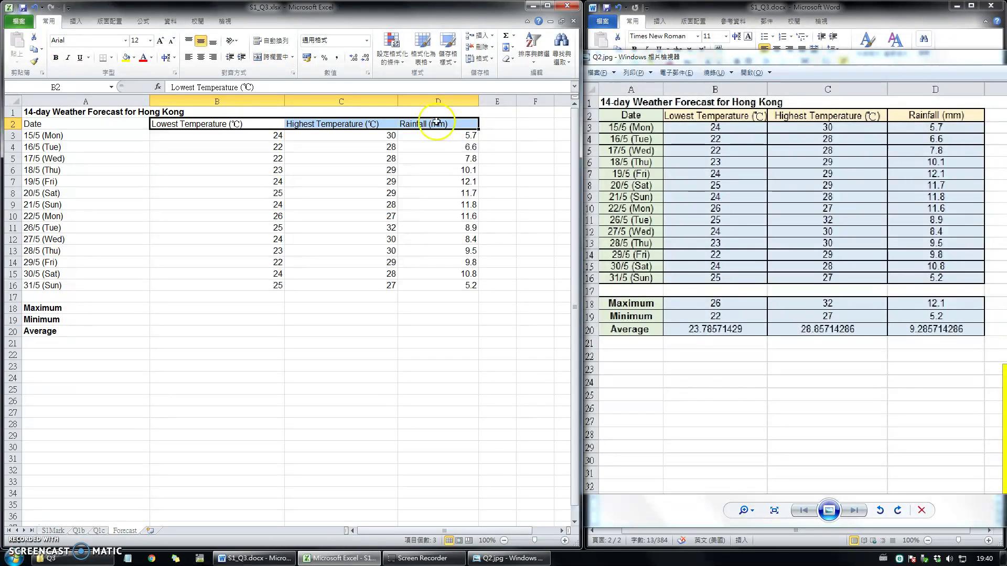
click(134, 58)
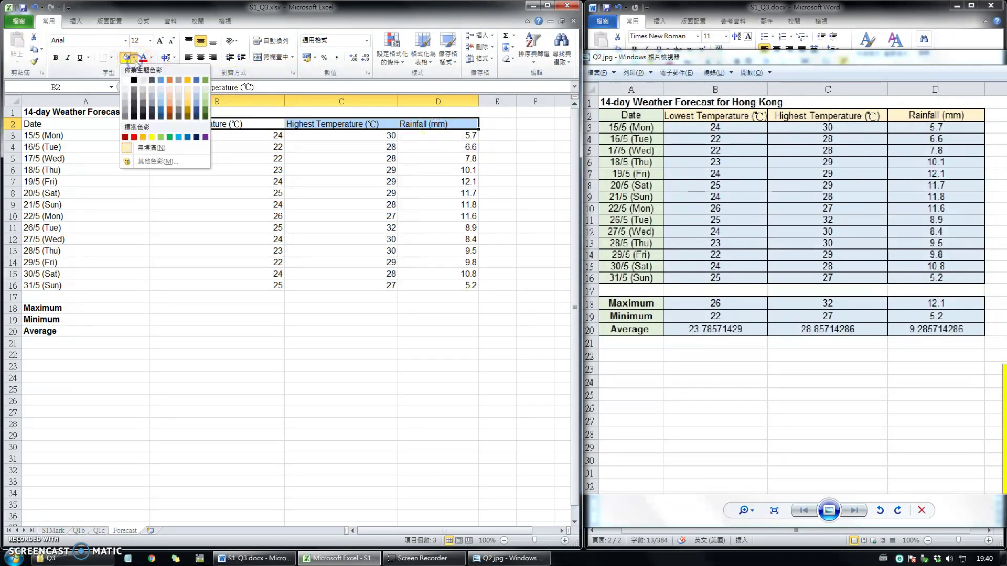
click(187, 90)
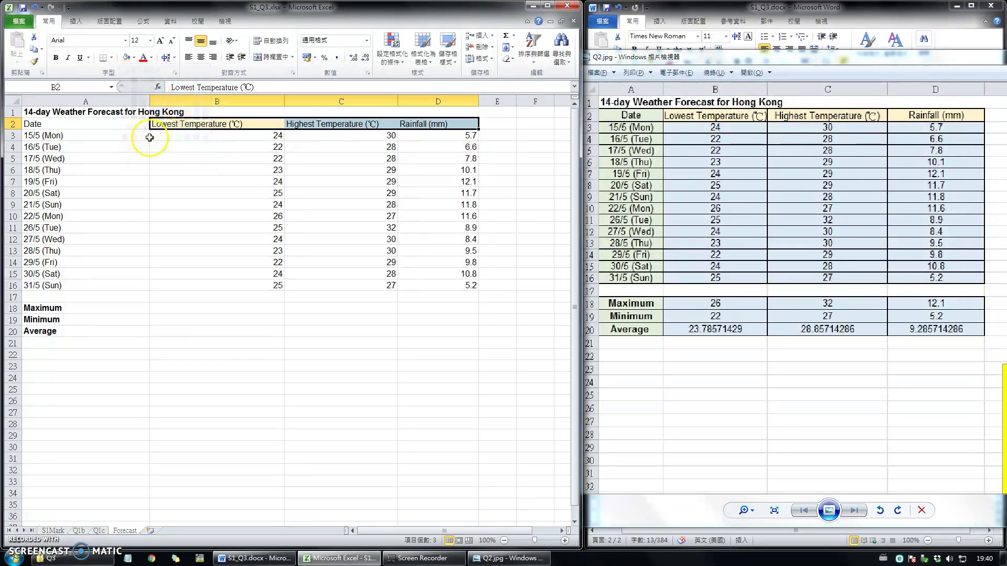
drag(103, 127, 107, 285)
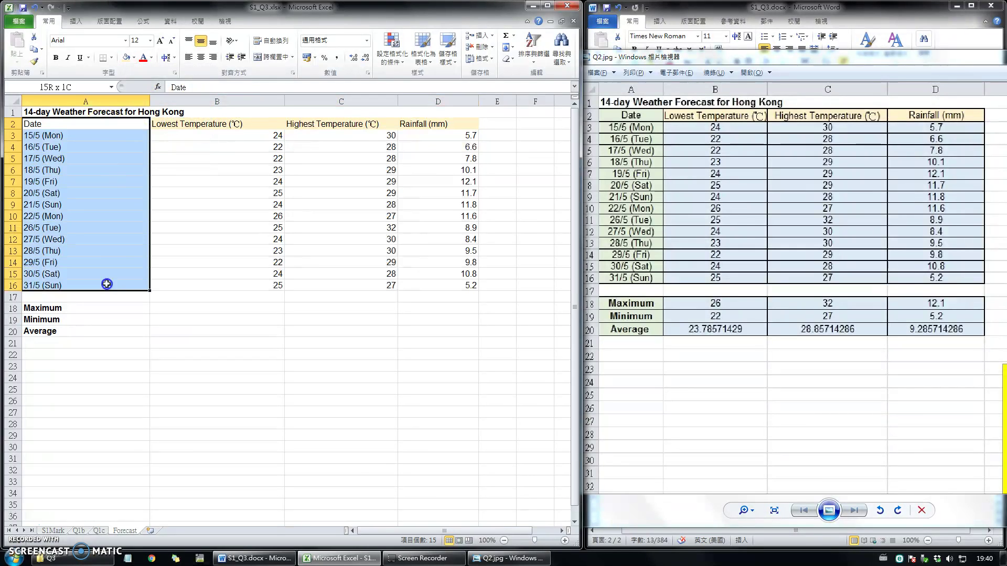
click(135, 58)
click(205, 89)
Fill the data cells B3:D16 and the empty summary cells B18:D20 with light blue
click(197, 138)
drag(196, 138, 451, 288)
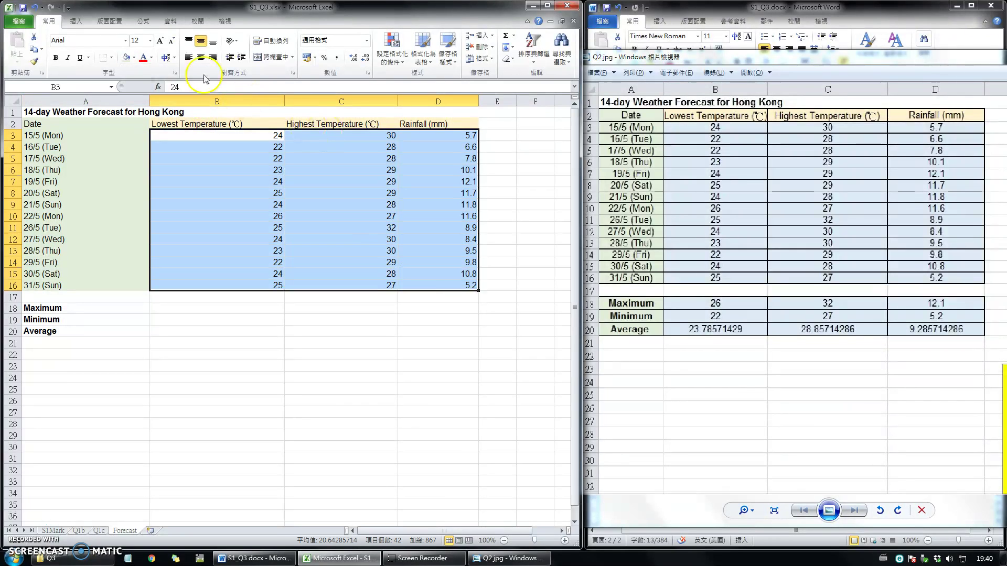
click(135, 58)
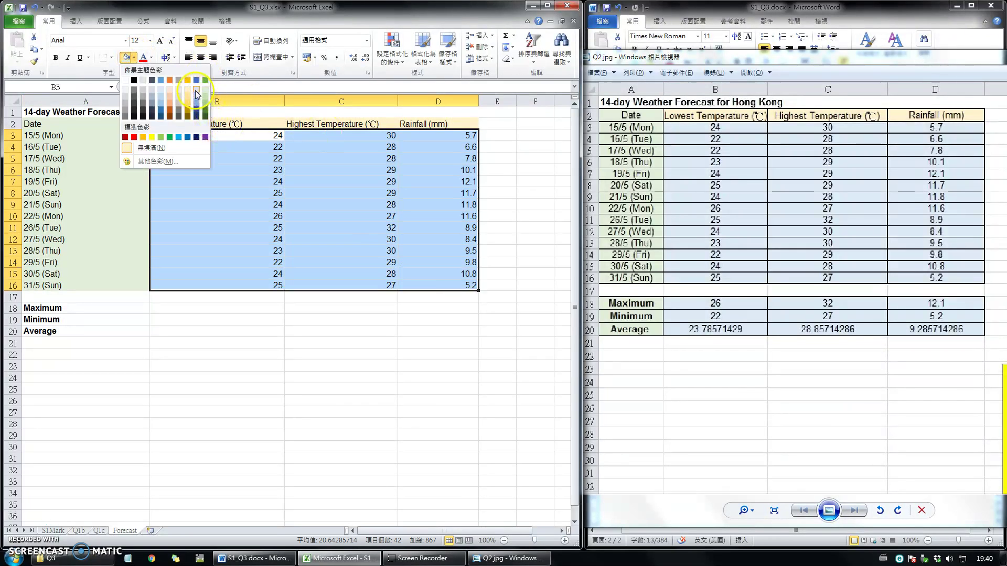
click(191, 135)
drag(191, 307, 462, 336)
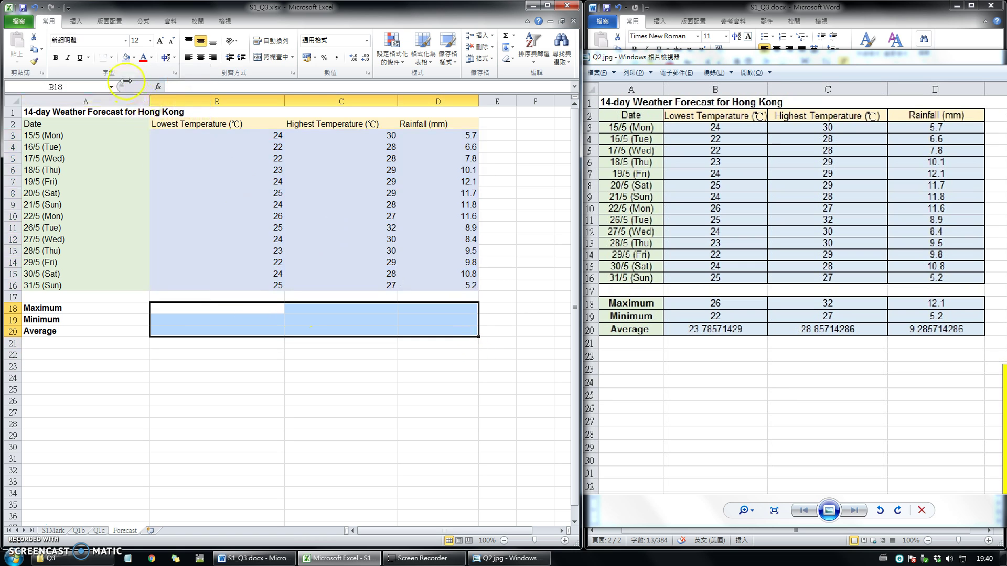
click(126, 57)
Fill the Maximum, Minimum and Average label cells A18:A20 with light green
drag(81, 309, 85, 331)
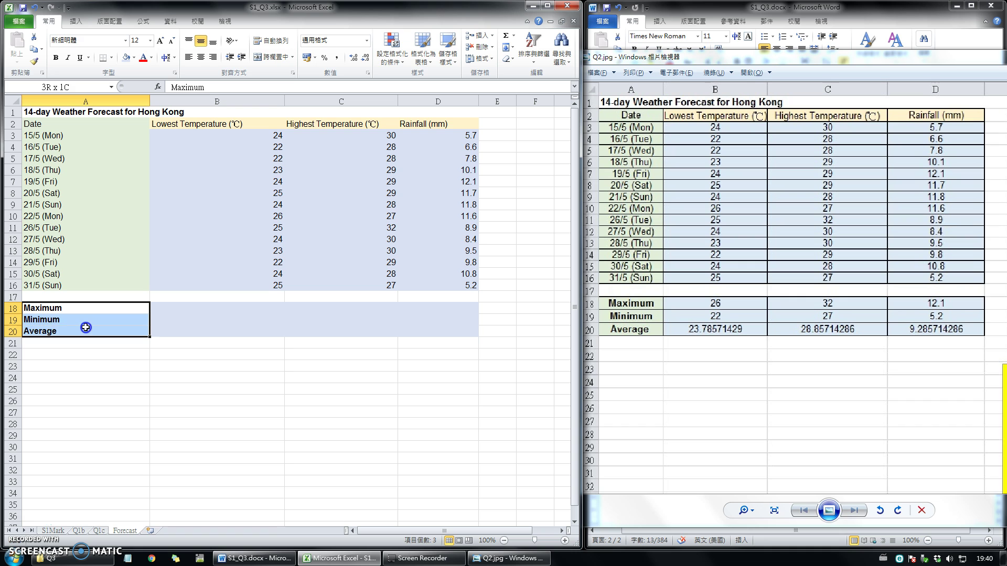
click(134, 57)
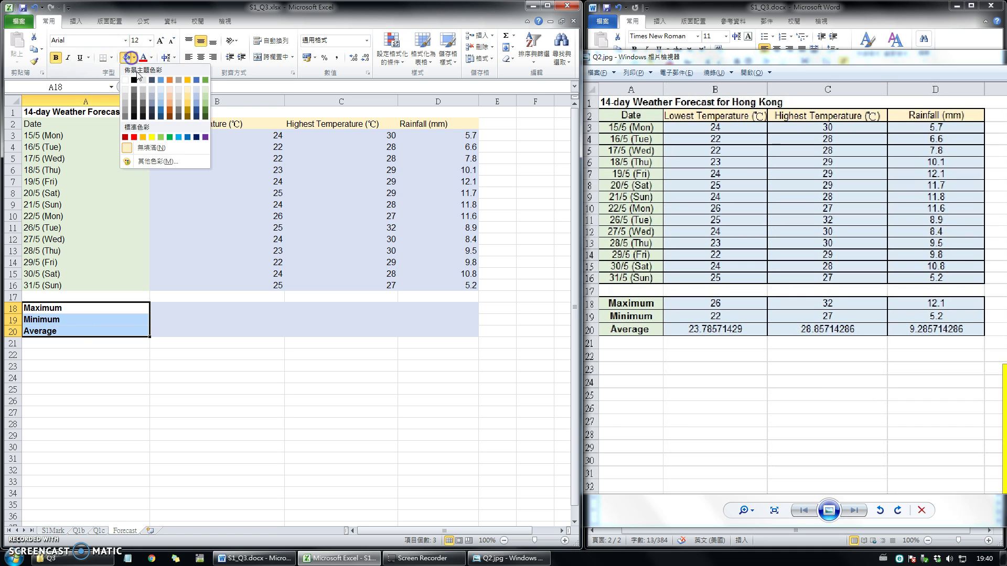
click(204, 90)
click(275, 160)
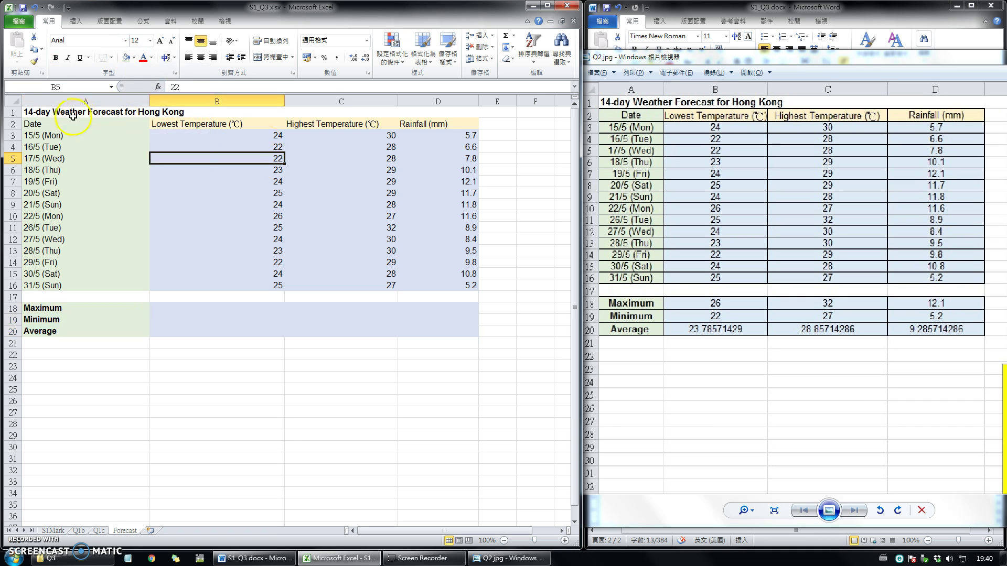
Apply all borders to the forecast table A2:D16 and to the summary block A18:D20
drag(88, 124, 453, 283)
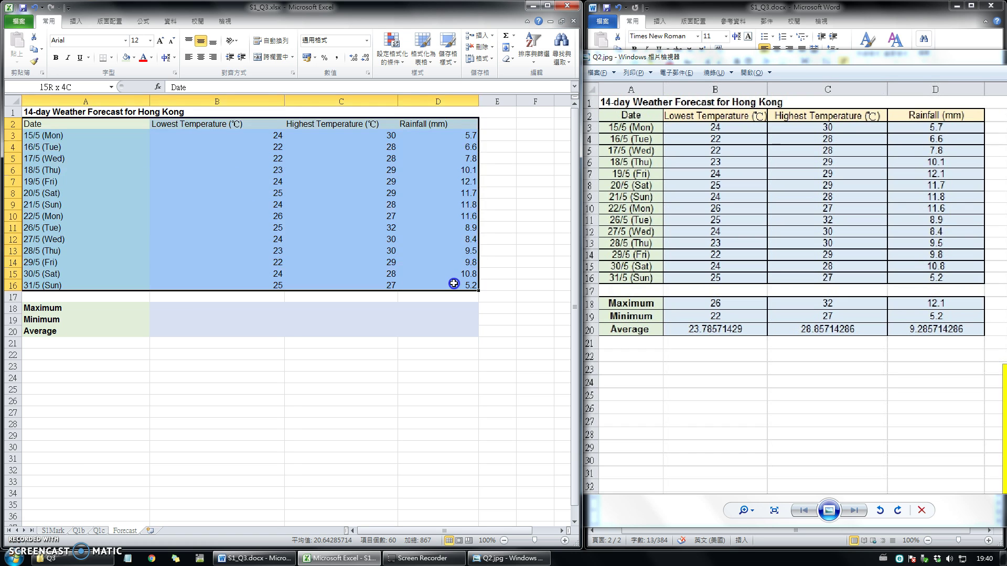
click(112, 57)
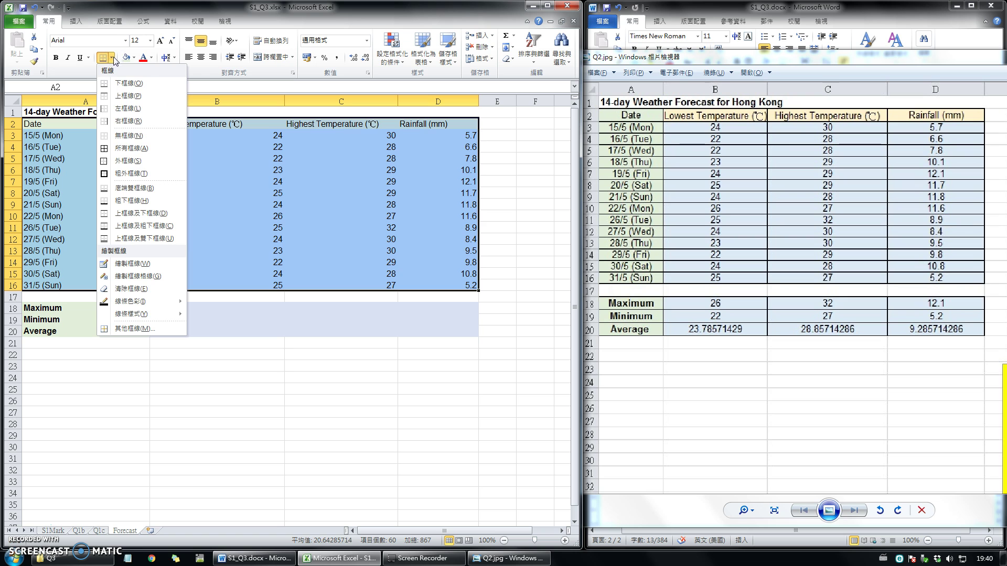
click(139, 150)
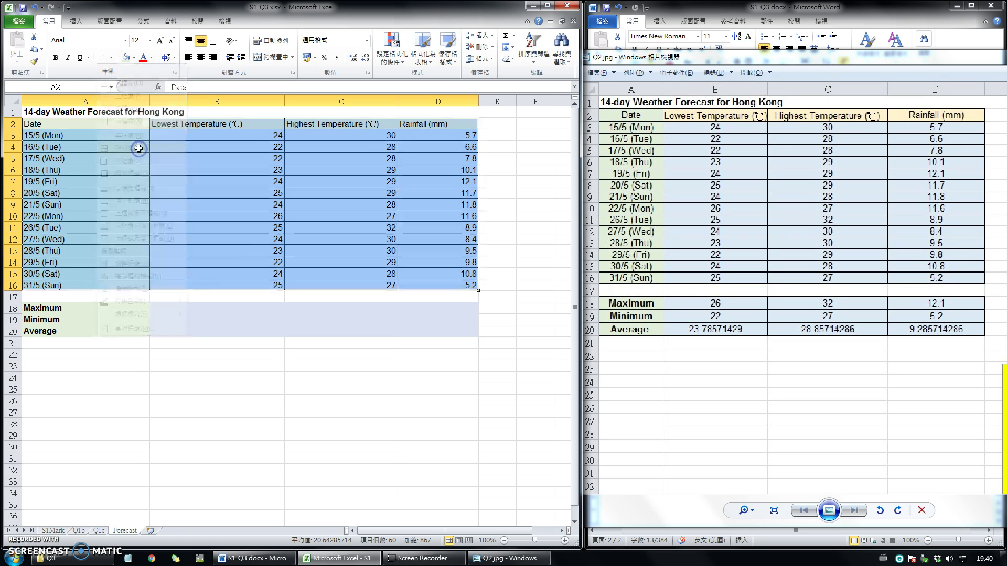
drag(100, 308, 404, 331)
click(103, 58)
Compare with the reference picture and centre the contents of cells A2:D20 horizontally
click(582, 146)
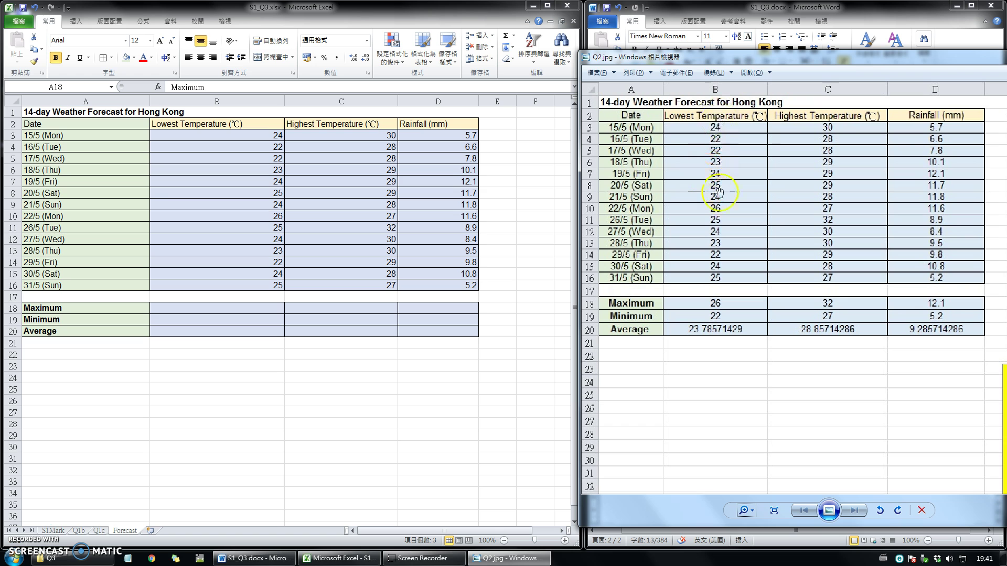
key(alt+Tab)
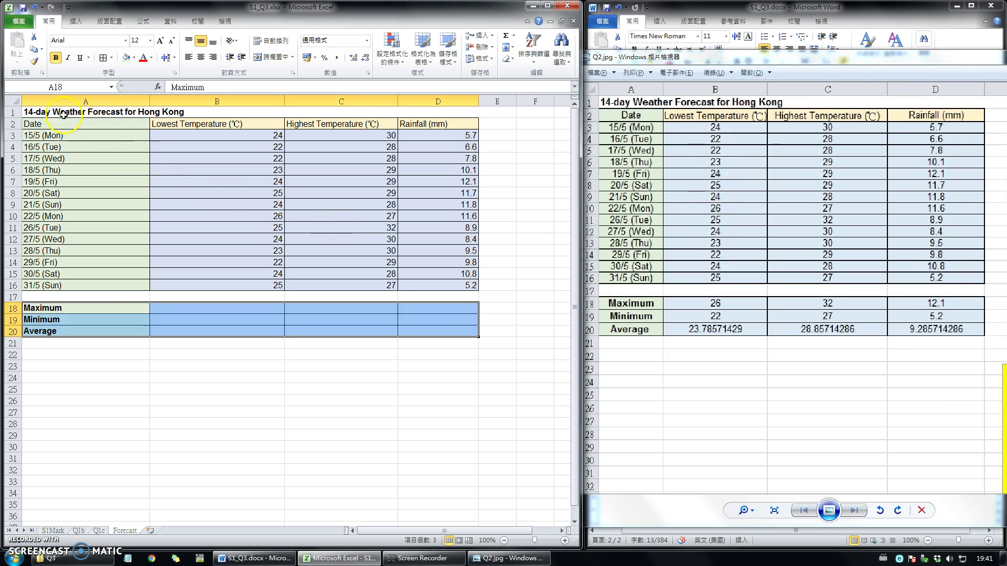
drag(49, 124, 444, 329)
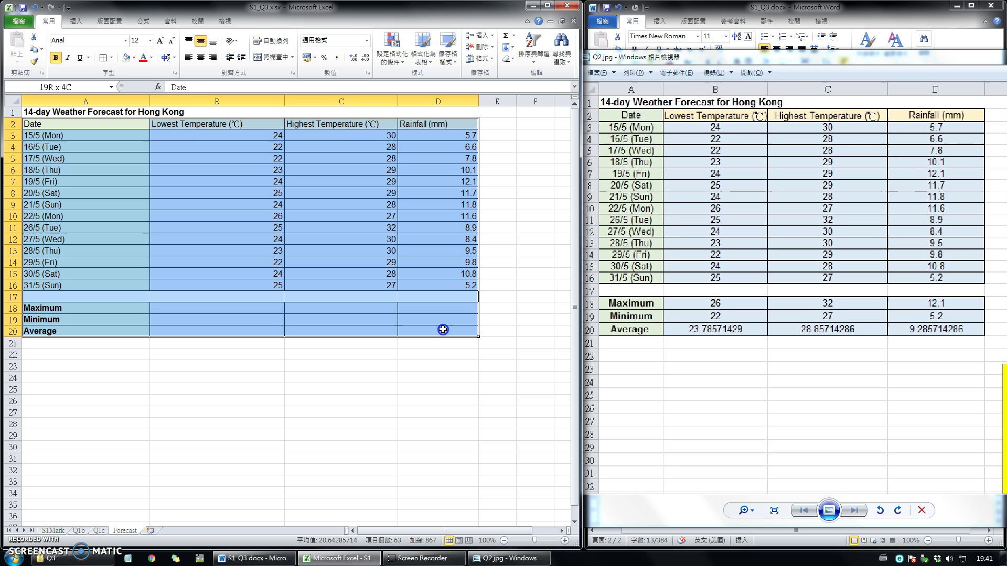
click(201, 58)
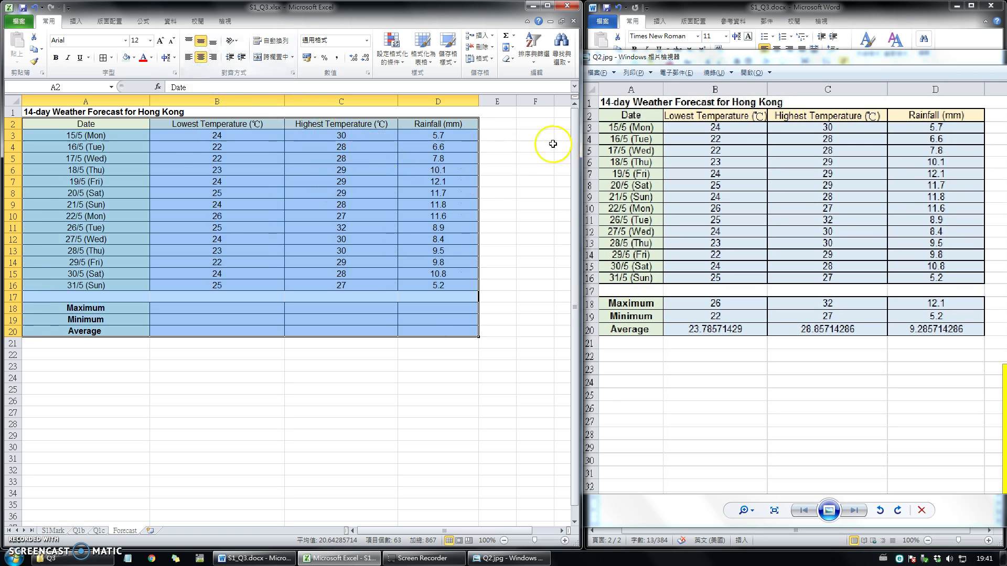
Autofit the widths of all the worksheet's columns to their contents
click(153, 136)
drag(149, 100, 109, 108)
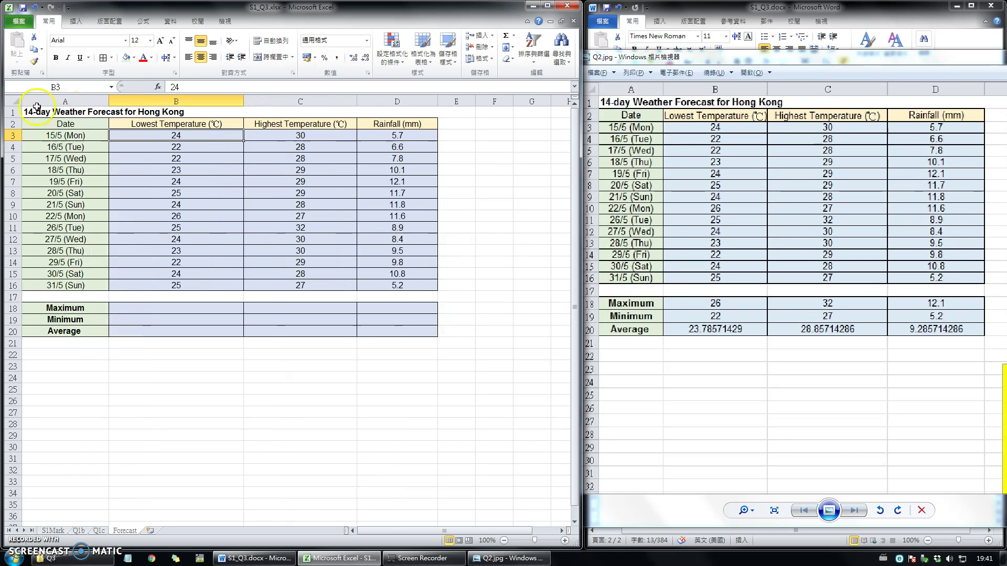
click(14, 100)
double_click(110, 101)
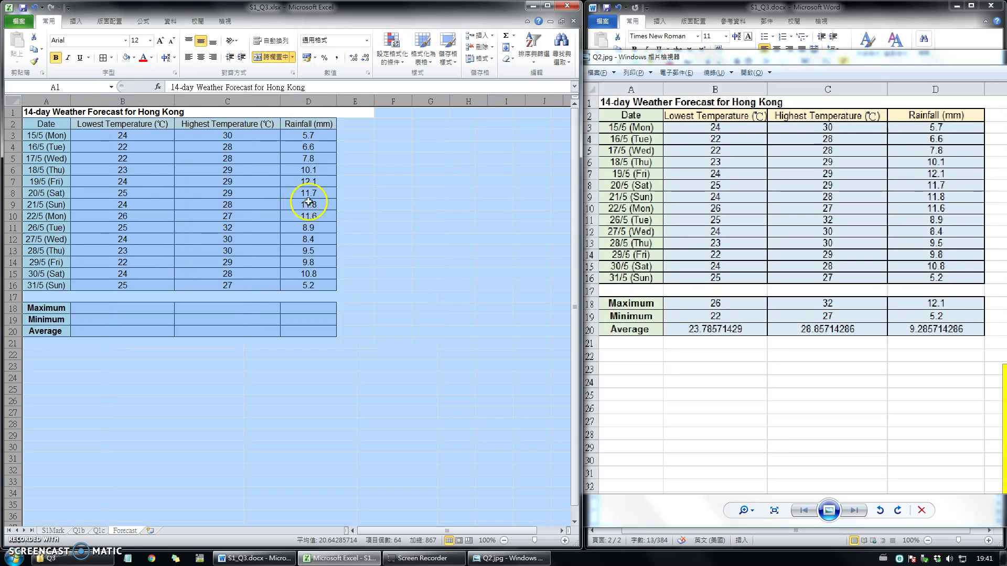
click(388, 226)
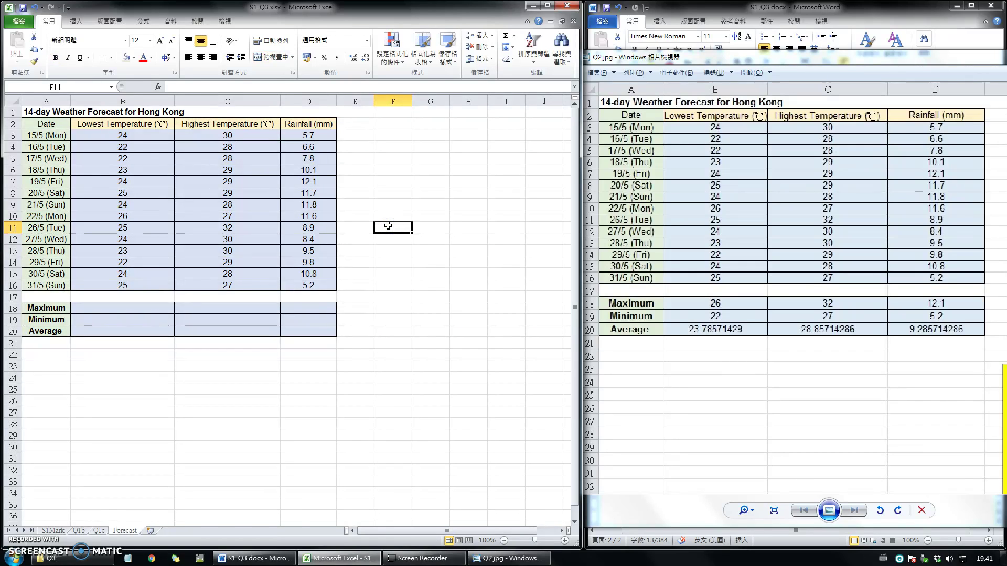
Switch to the Word document and highlight the question 2(c) instruction on maximum, minimum and average functions
click(731, 11)
click(696, 193)
drag(647, 165, 790, 177)
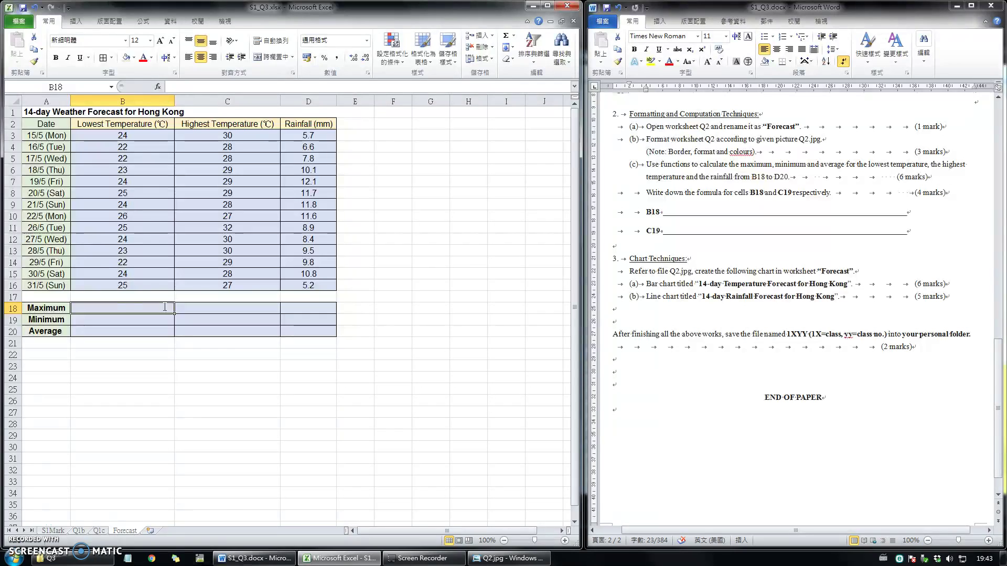
Enter =MAX(B3:B16) in cell B18 and fill the formula across to D18
text(=)
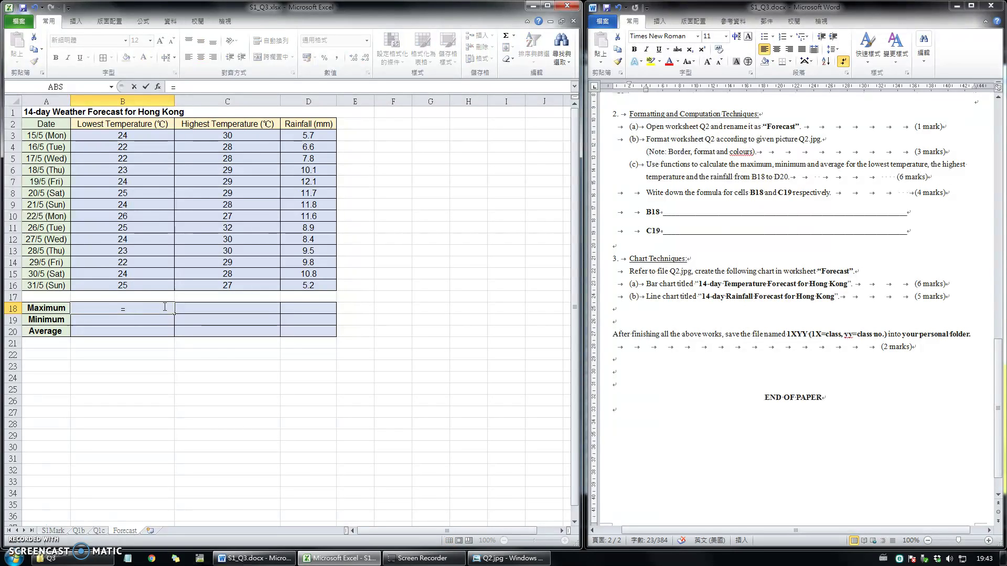
text(MAX)
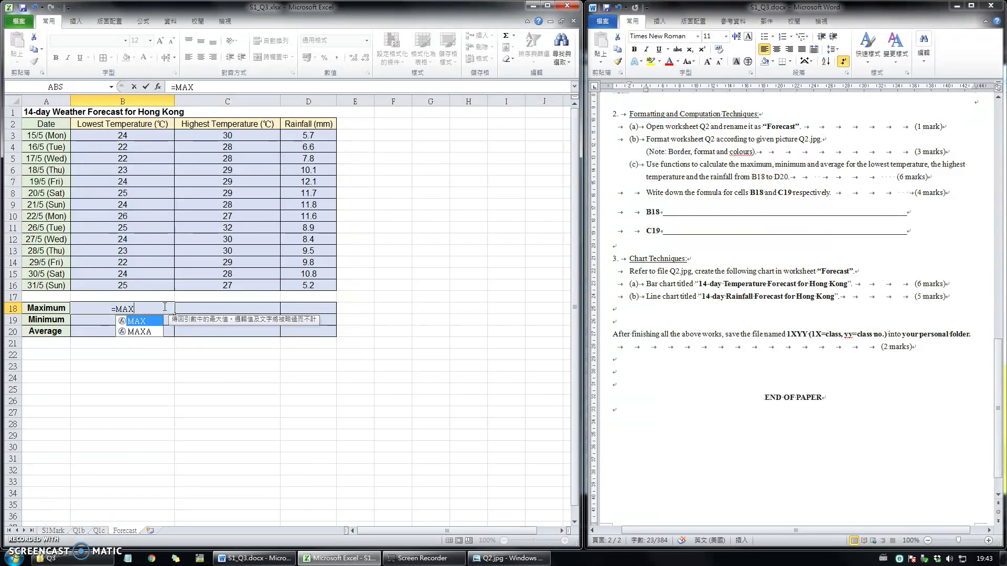
text(()
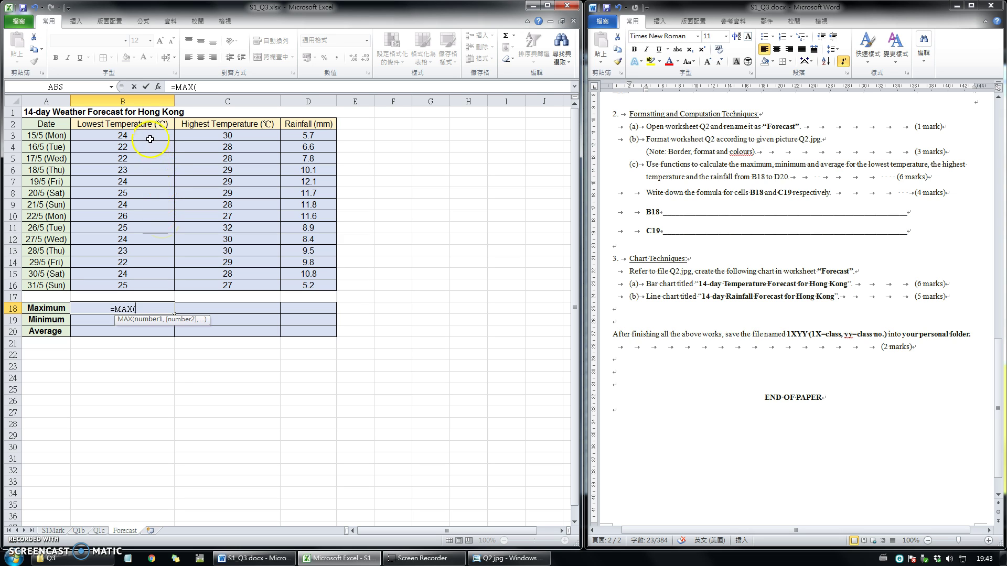
drag(149, 136, 161, 286)
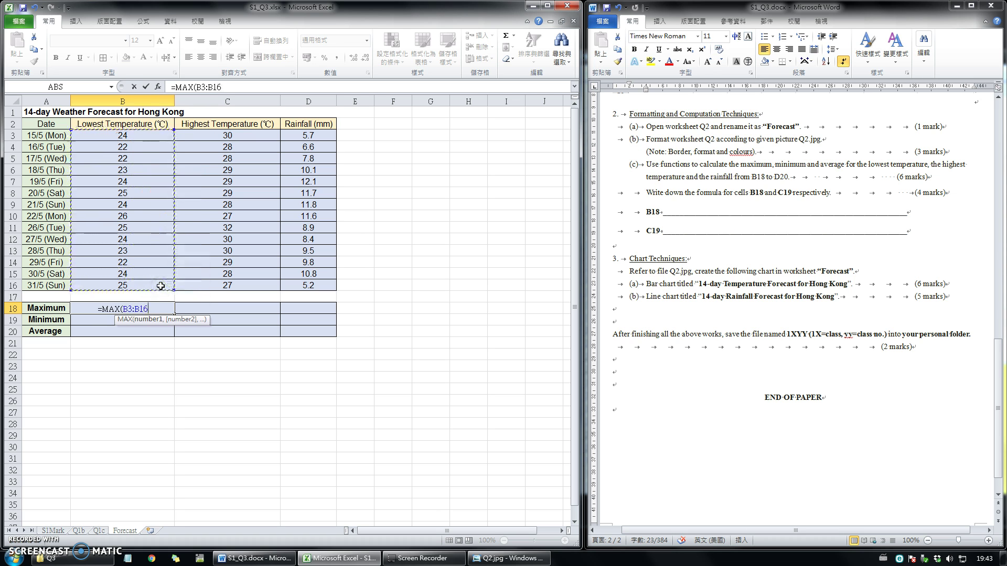
text())
key(Return)
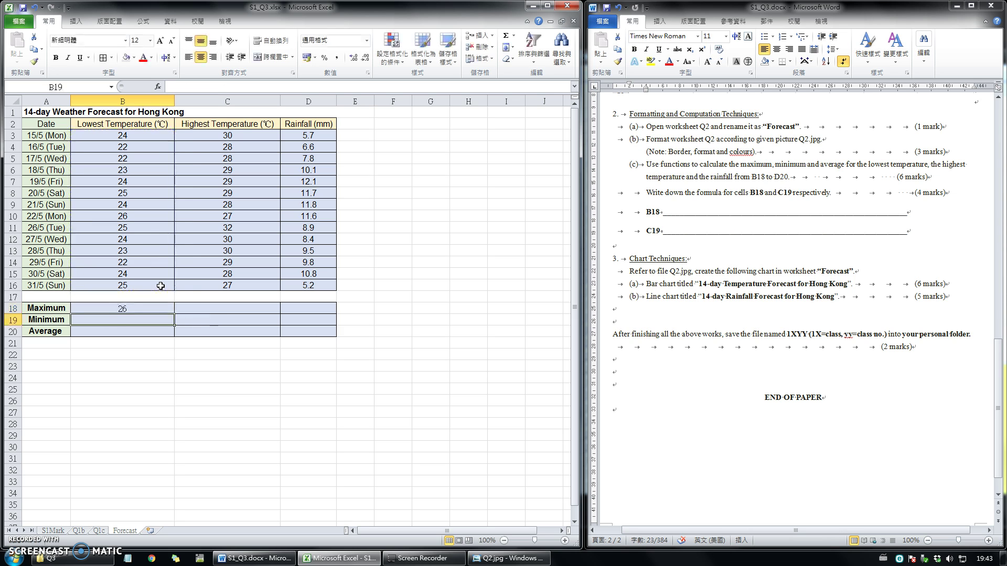
click(150, 310)
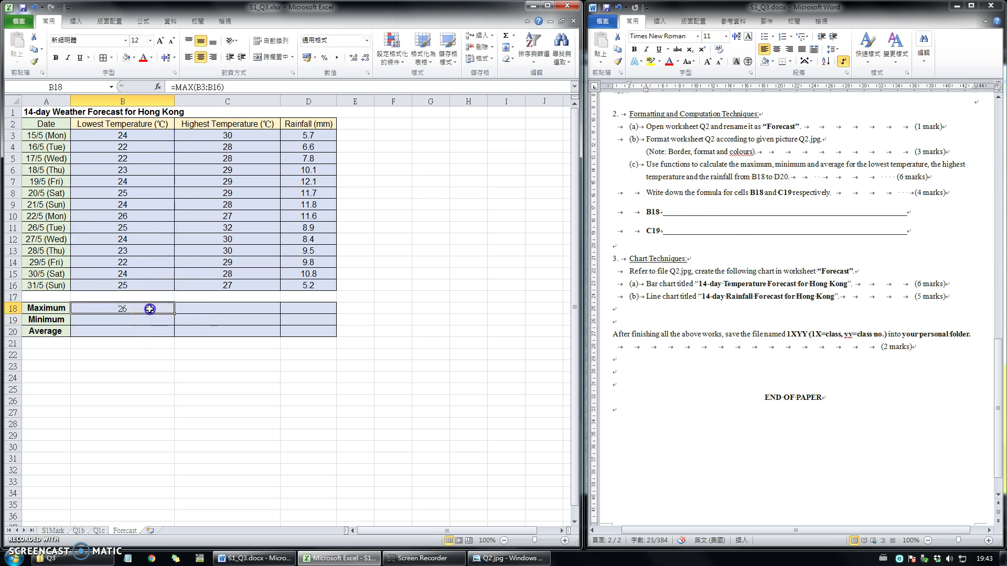
drag(175, 314, 322, 313)
Enter a MIN formula over B3:B16 in cell B19 and fill it across to D19
click(131, 320)
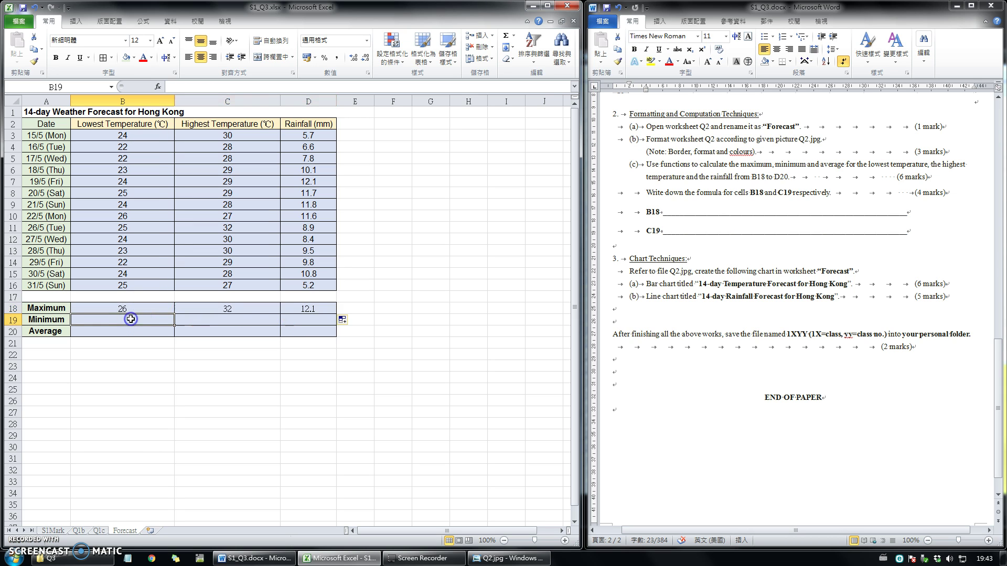
text(=)
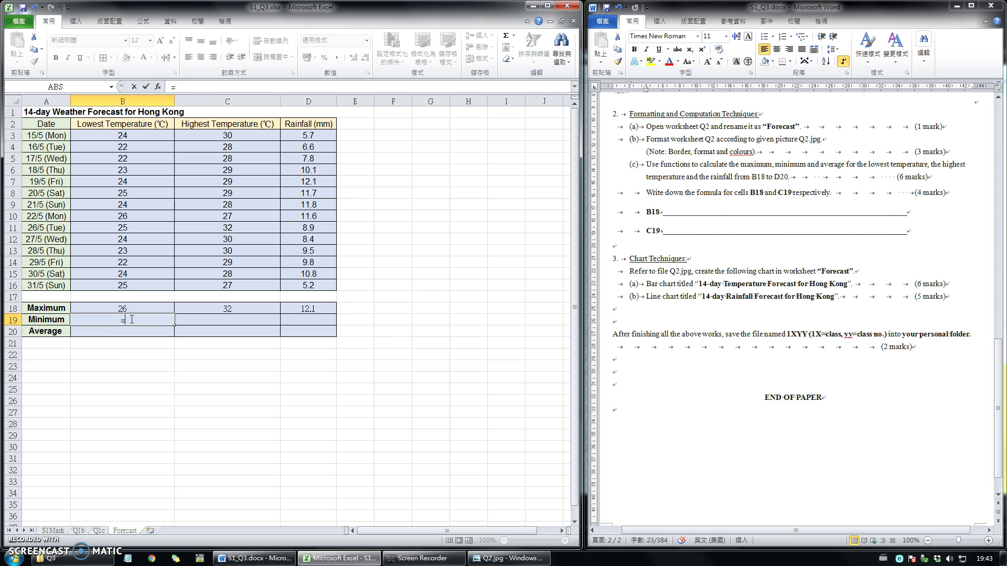
text(MIN()
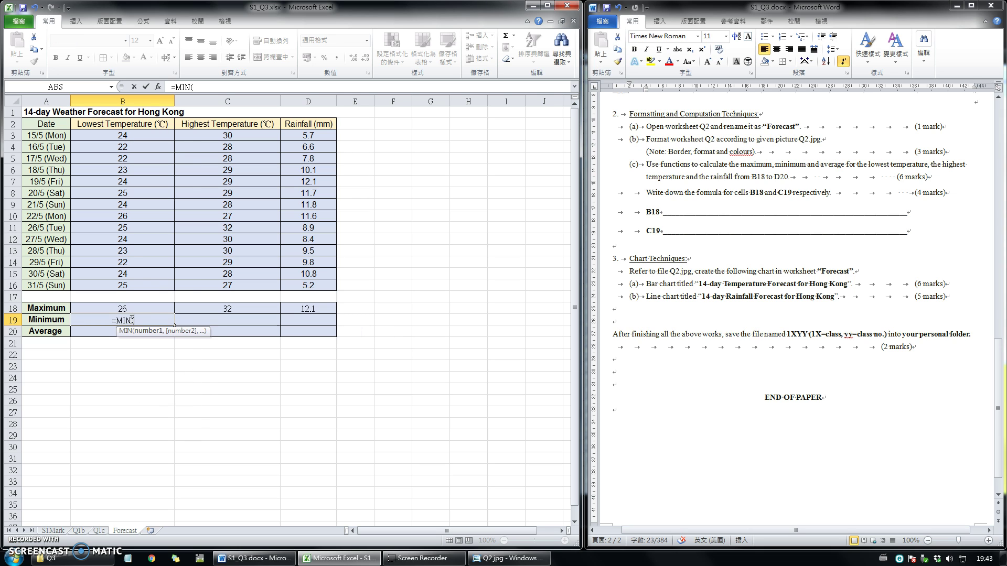
drag(137, 133, 149, 288)
key(Return)
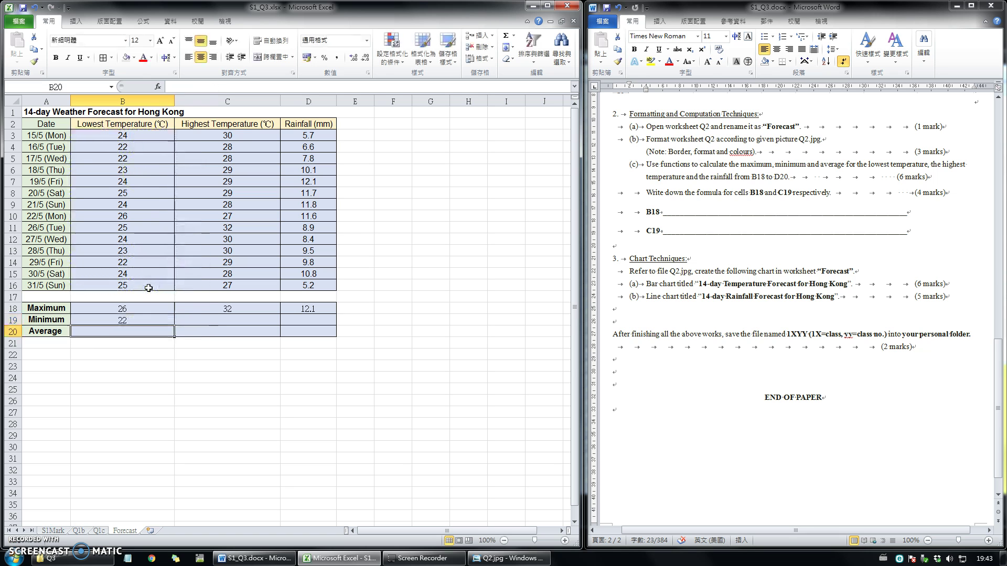
click(167, 321)
drag(175, 326, 307, 322)
Enter an AVERAGE formula over B3:B16 in cell B20 and fill it across to D20
click(116, 336)
text(=AVE)
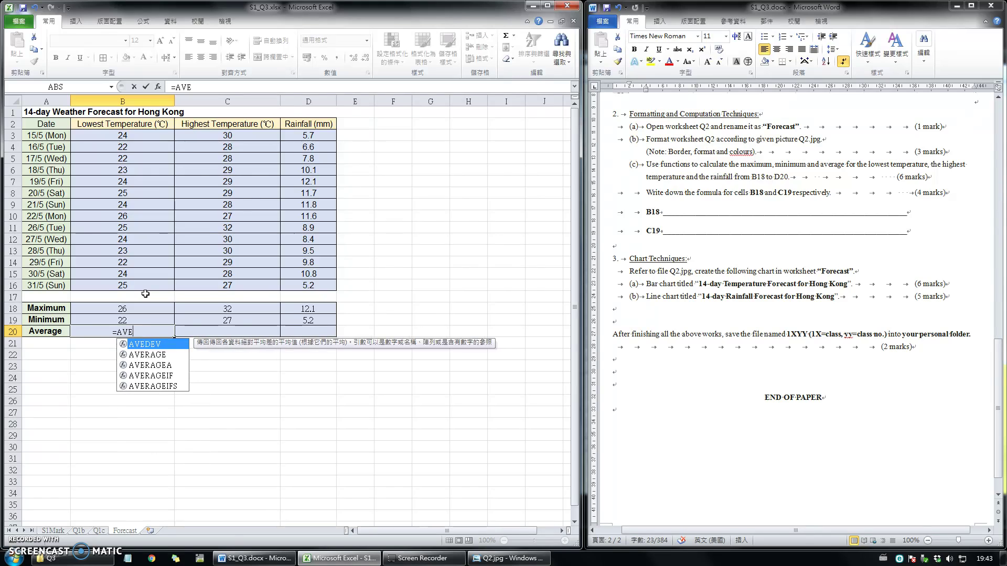
text(RAGE()
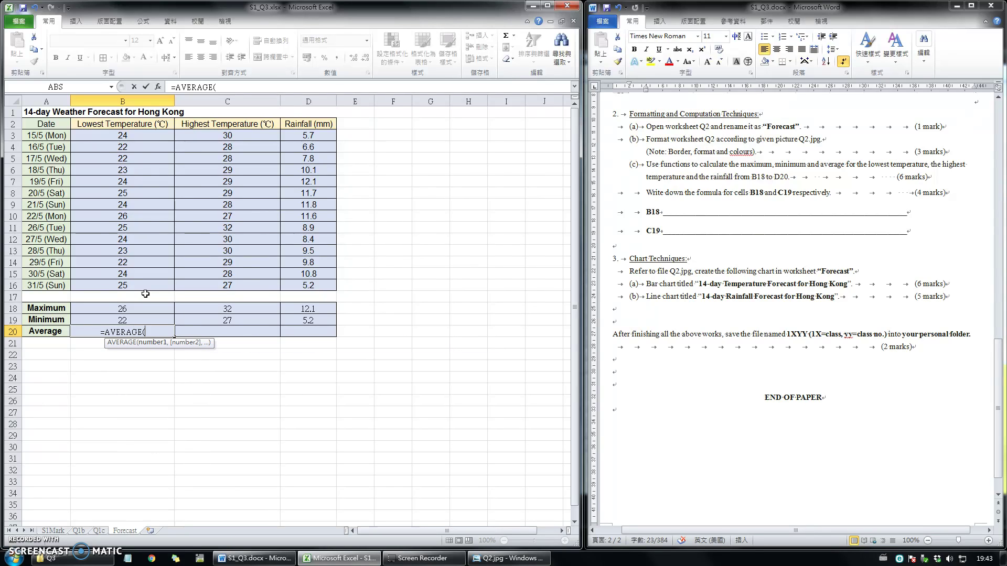
drag(124, 135, 138, 288)
key(Return)
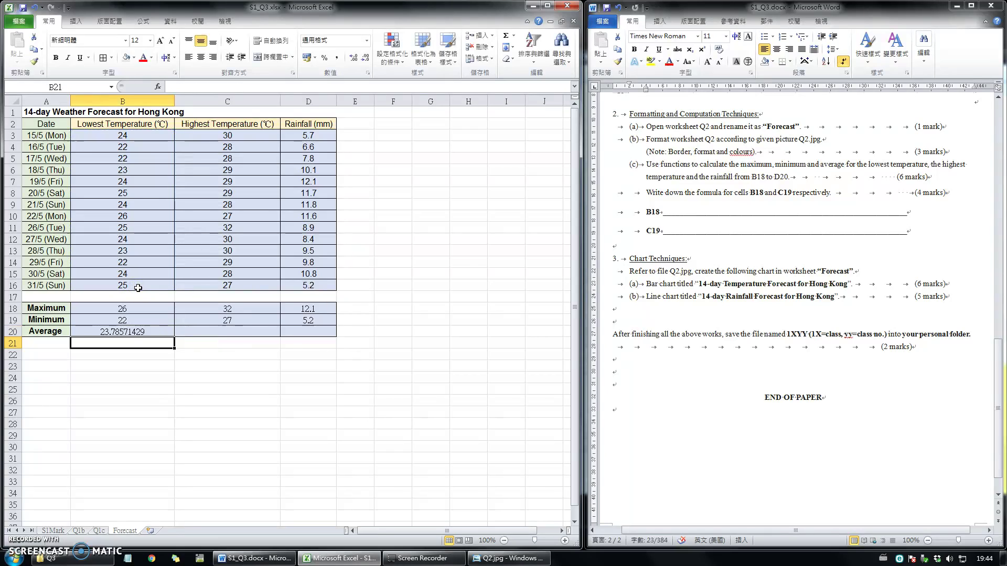
click(151, 329)
drag(174, 337, 337, 337)
Switch to the Word document and write =MAX(B3:B16) in the B18 answer blank and =MIN(C3:C16) in the C19 blank
click(670, 221)
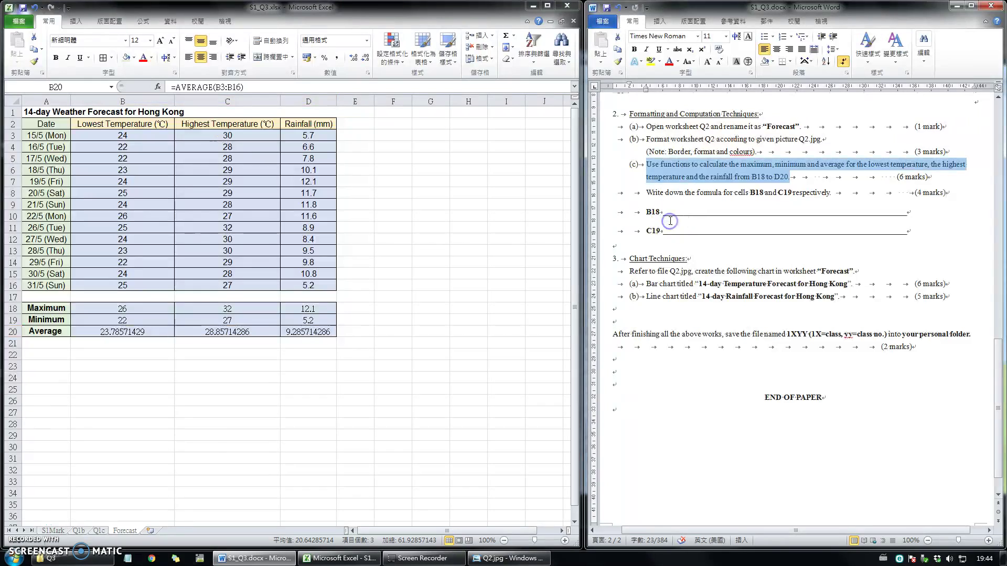
click(672, 212)
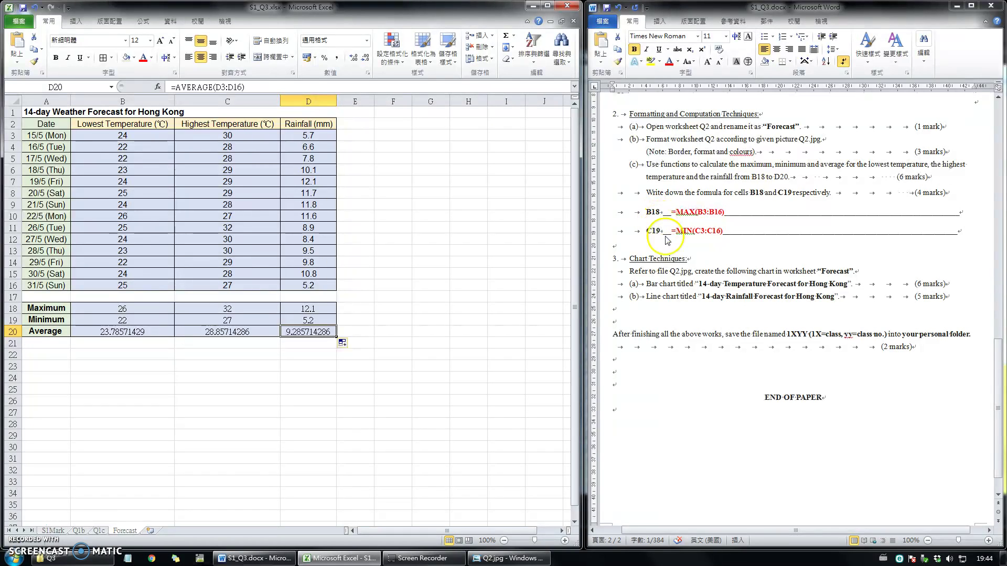
double_click(707, 236)
Read through the question 3 Chart Techniques instructions, highlighting the Q2.jpg reference and the bar chart requirement
click(631, 260)
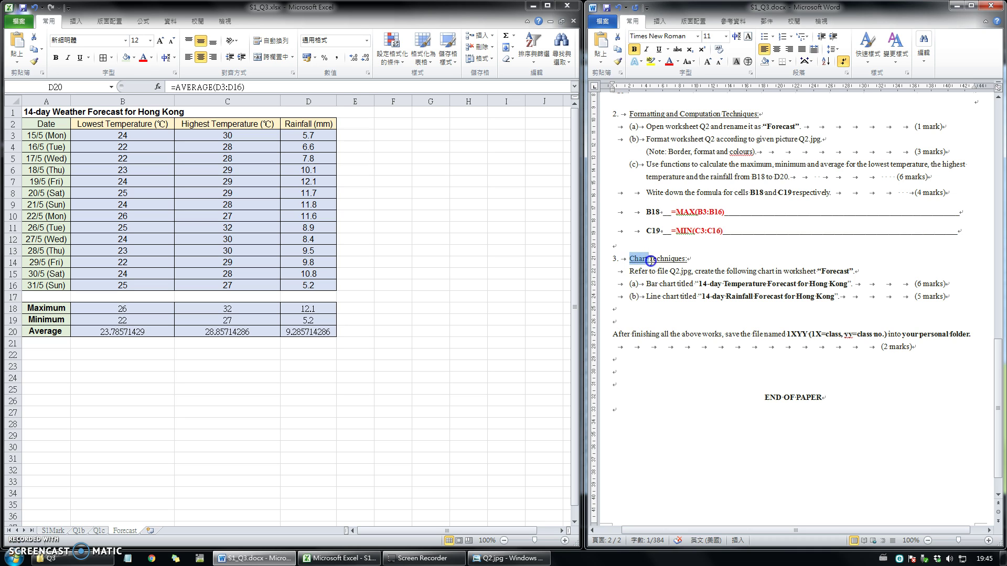
click(649, 272)
drag(632, 272, 734, 272)
click(656, 287)
drag(655, 287, 848, 287)
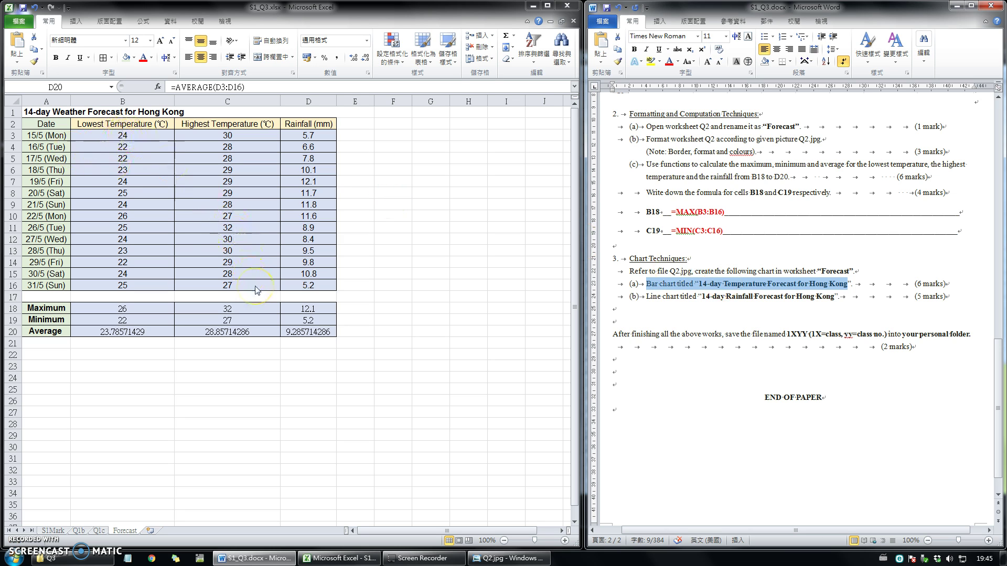
click(651, 295)
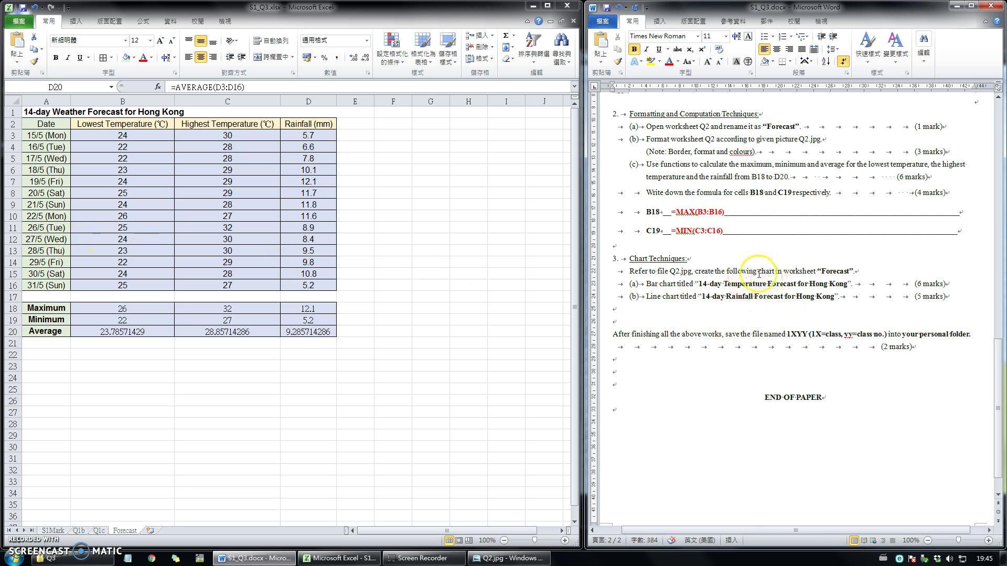
Switch to the Q2.jpg picture and examine the temperature and rainfall charts, keeping them in view beside the worksheet
click(508, 558)
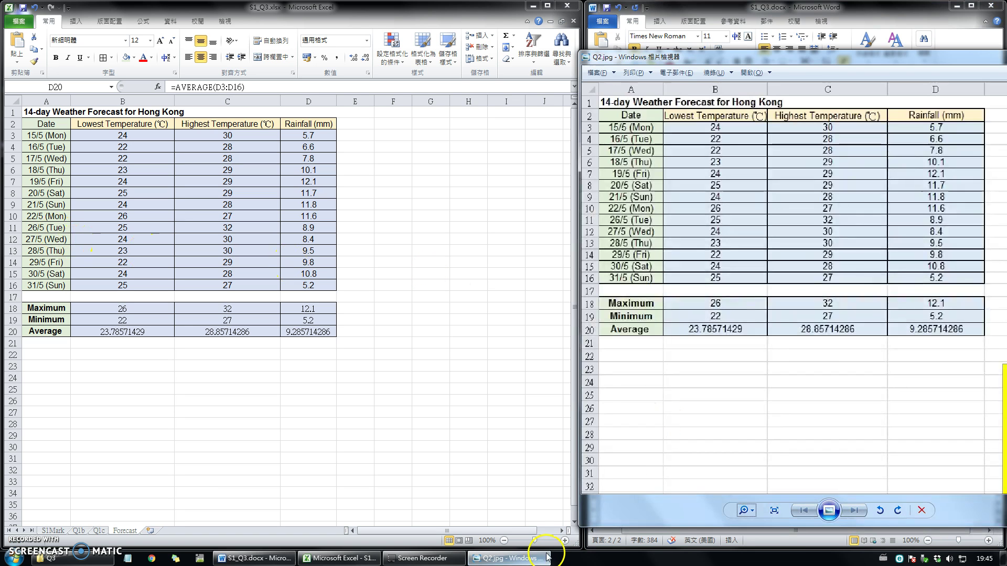
scroll(659, 339, up, 2)
drag(931, 294, 744, 272)
drag(844, 66, 771, 61)
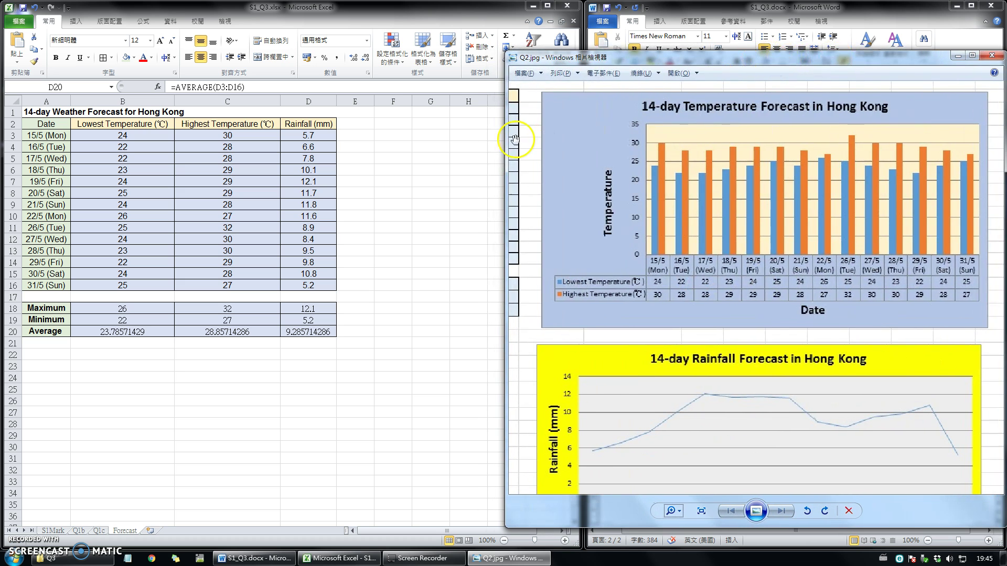
drag(512, 140, 609, 154)
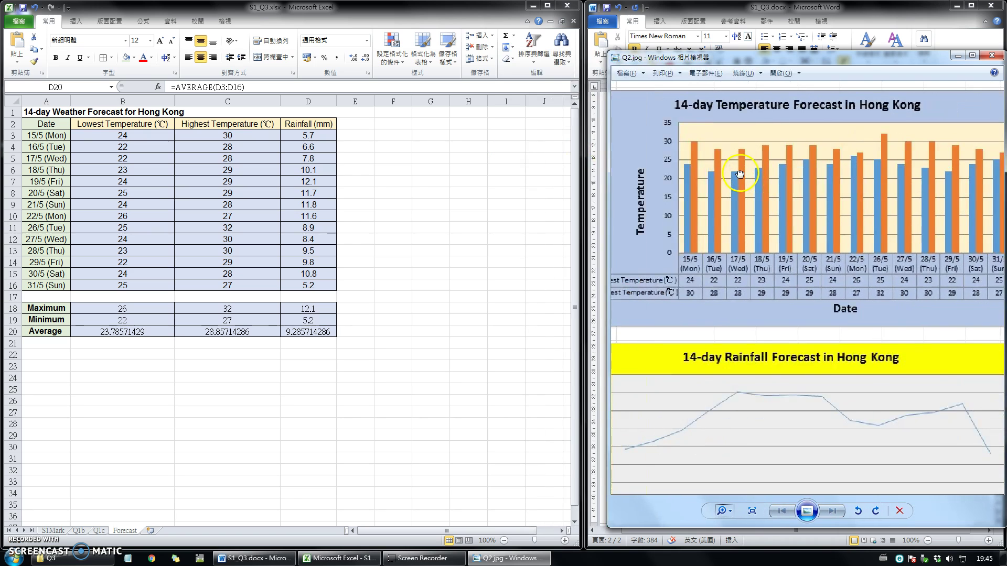
drag(739, 175, 721, 187)
Insert a clustered column chart from the date and temperature data in A2:C16 and place it beside the table
click(232, 271)
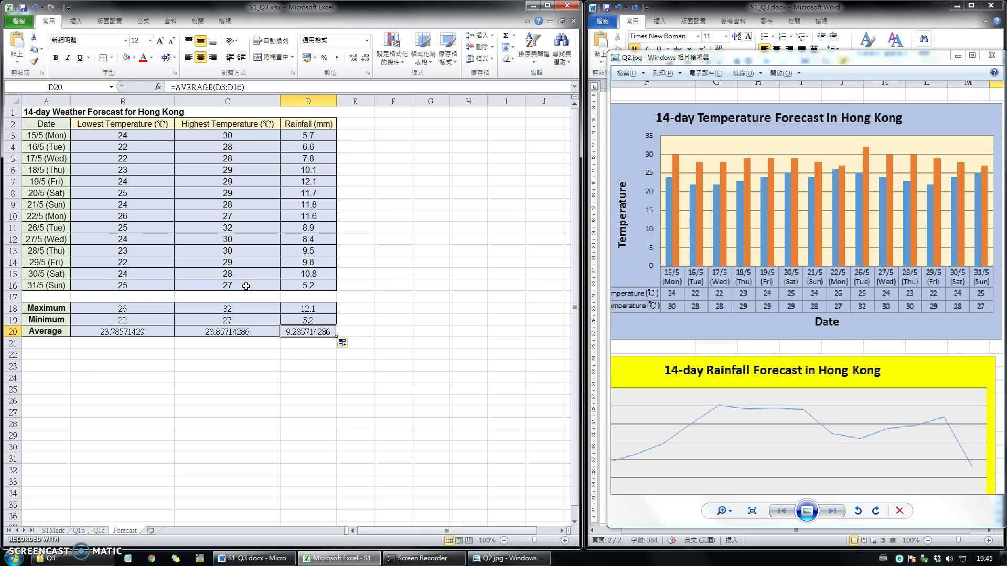
drag(246, 286, 61, 127)
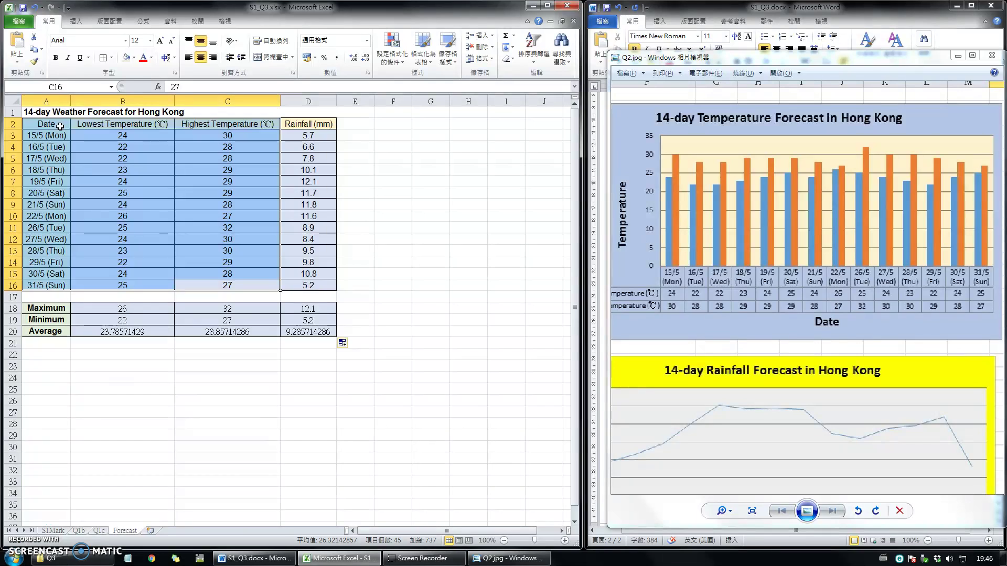
click(74, 21)
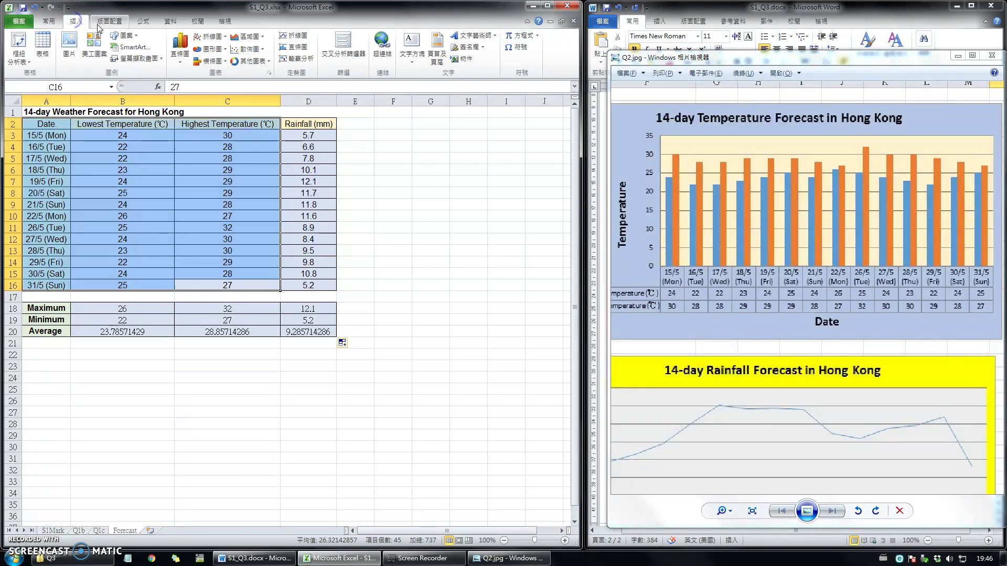
click(183, 53)
click(184, 95)
drag(317, 294, 512, 157)
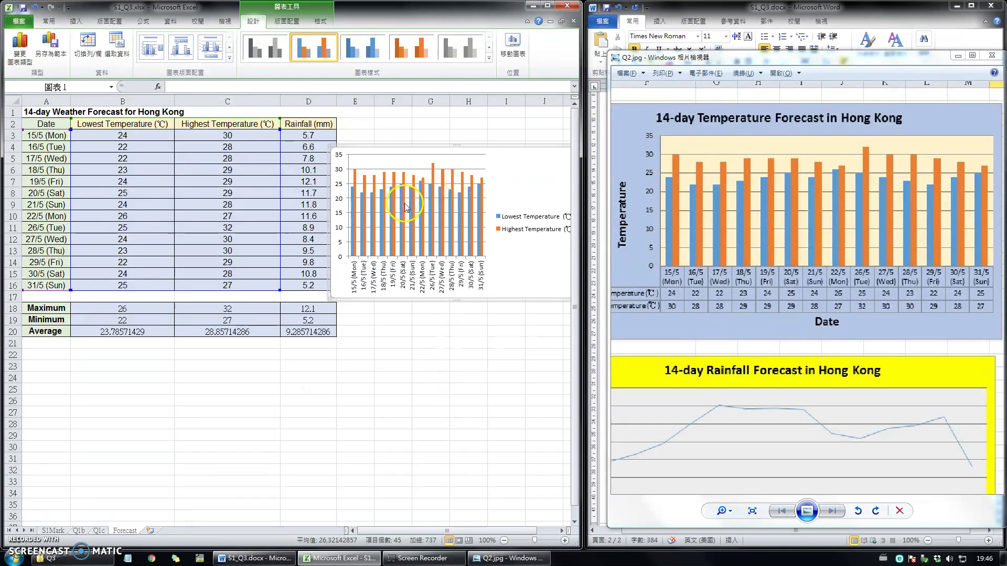
Apply the chart layout with a chart title, a vertical axis title and a data table with legend keys, as in the reference picture
mouse_move(407, 211)
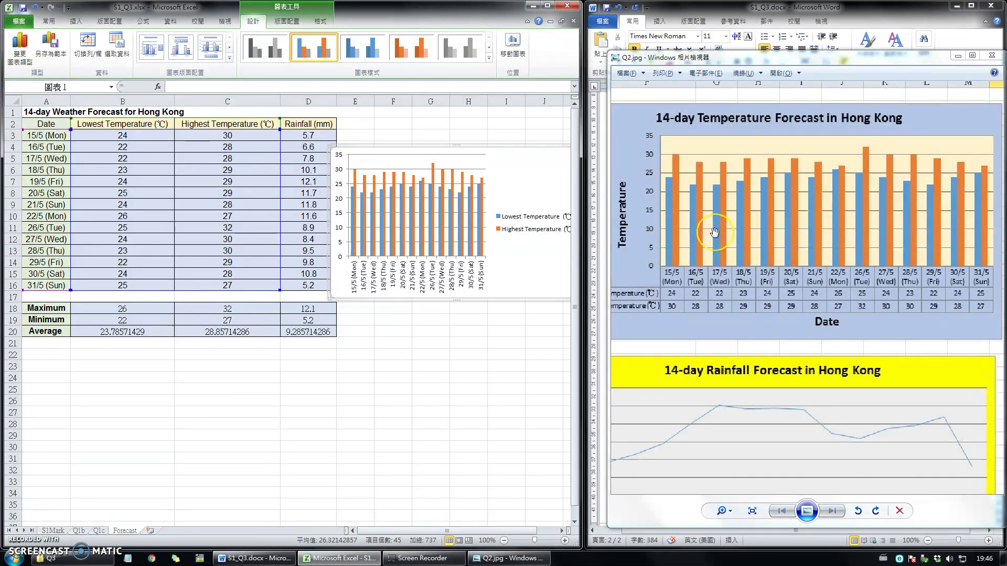
click(230, 62)
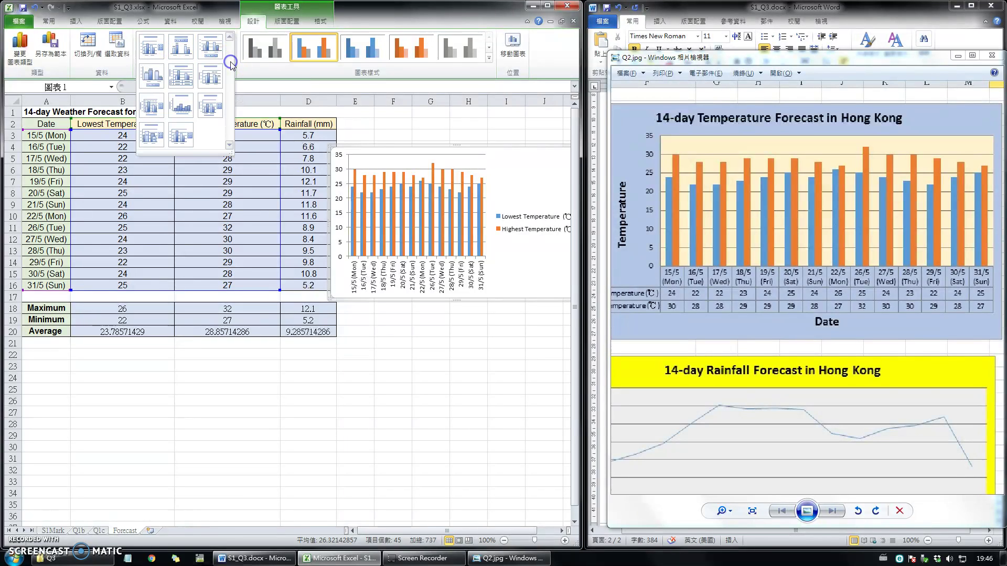
click(179, 78)
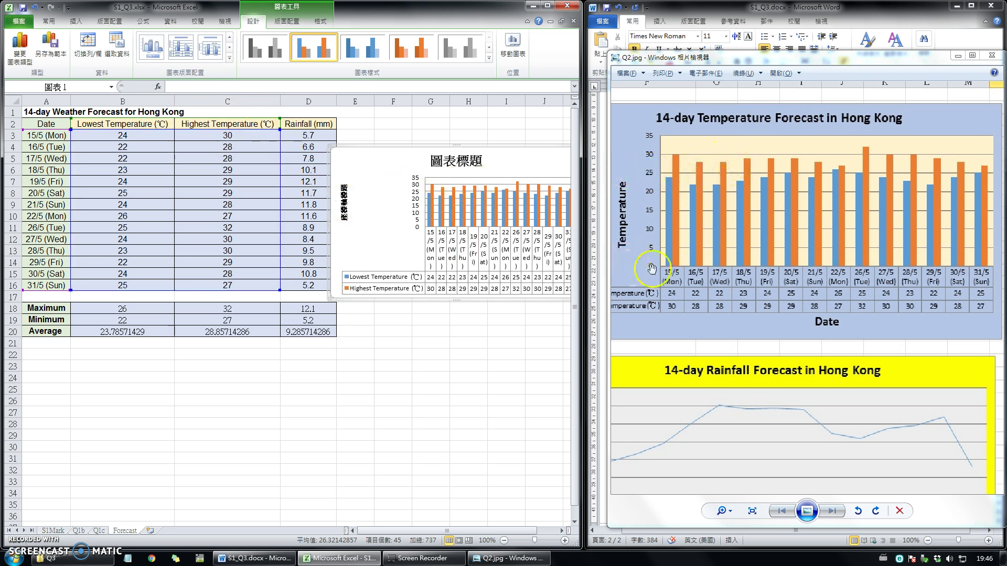
Move the chart up and to the left, then widen it and extend its lower edge to about row 17
drag(499, 165, 428, 142)
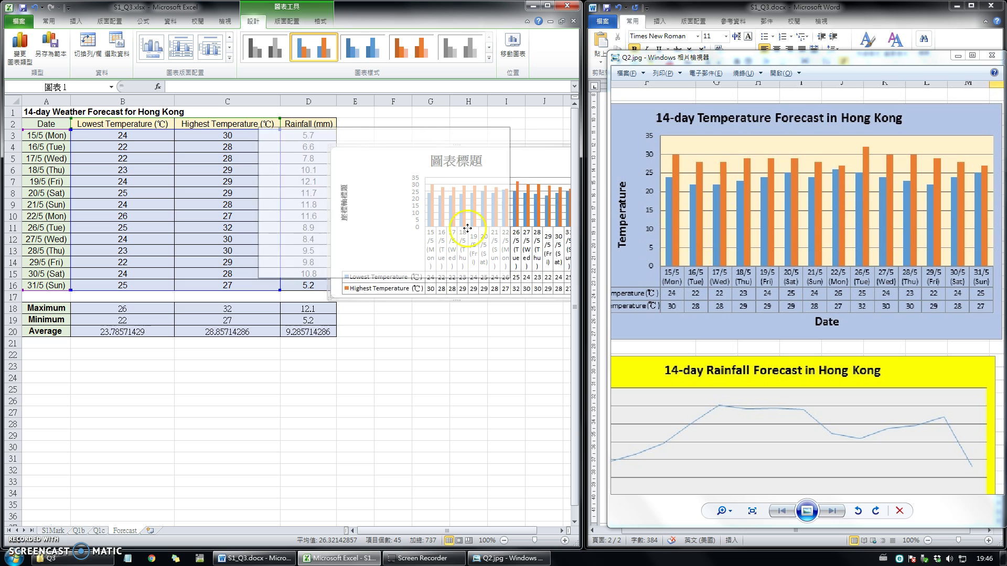
drag(509, 279, 280, 331)
drag(451, 530, 409, 529)
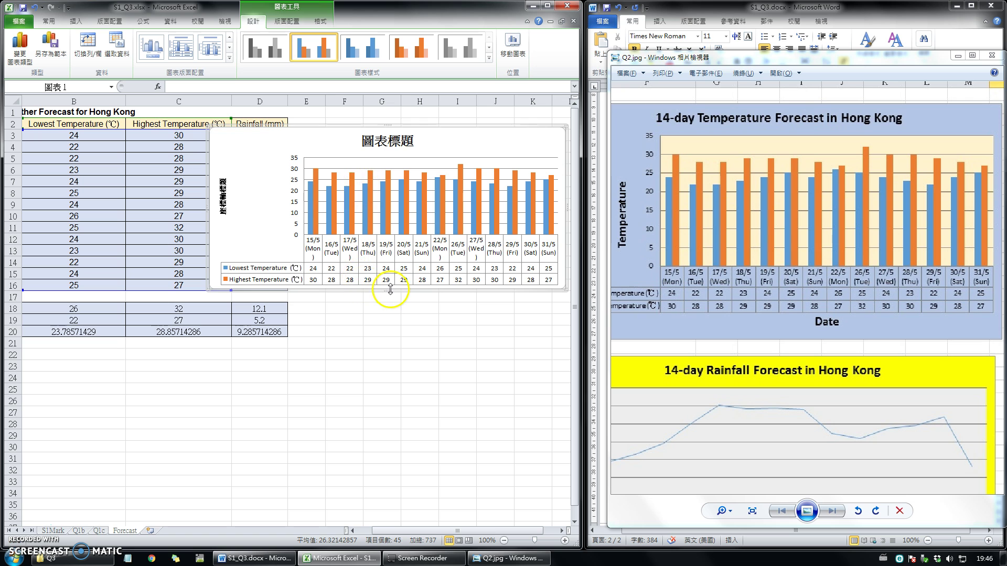
drag(389, 302, 396, 307)
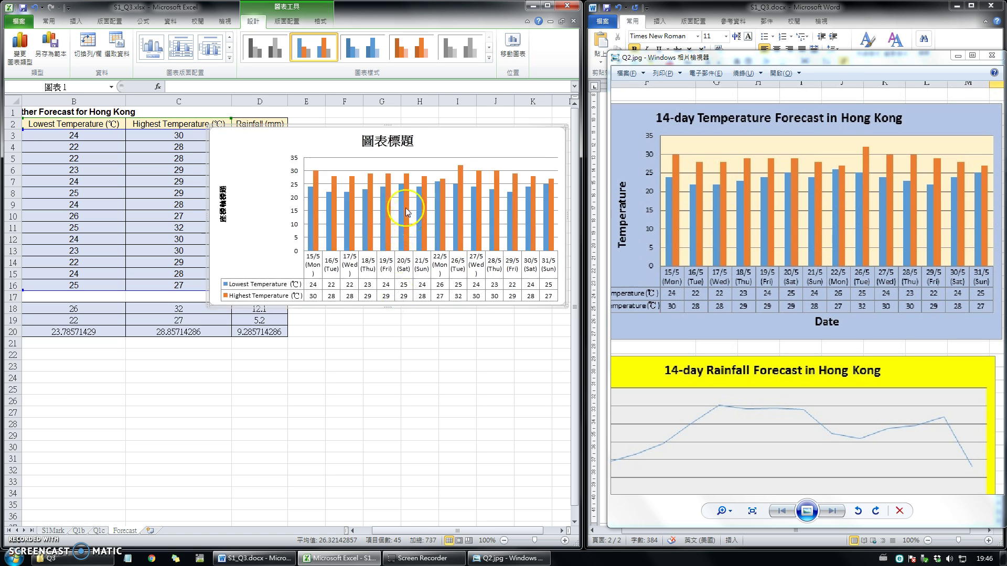
Replace the placeholder chart title with "14-day Temperature Forecast in Hong Kong"
click(407, 142)
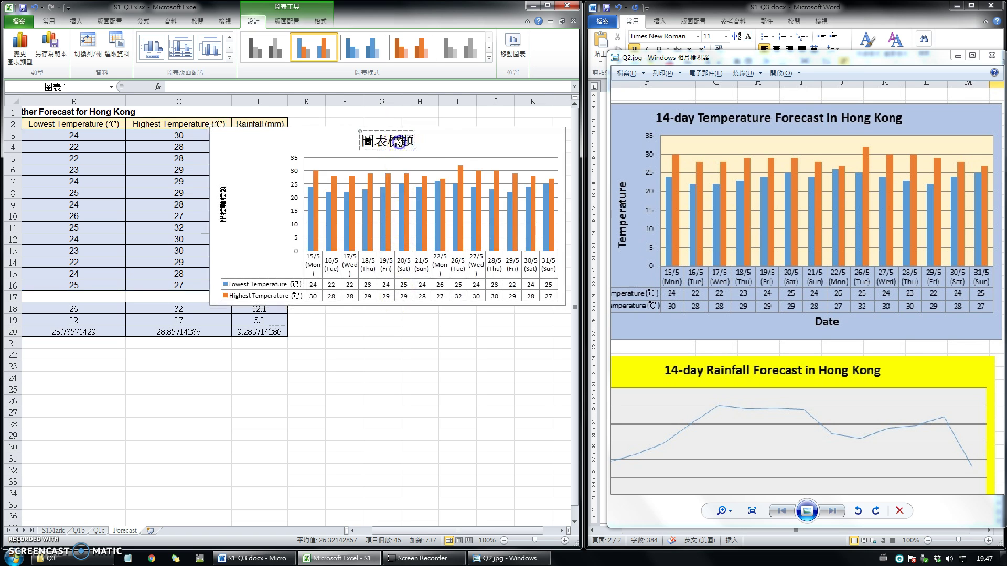
double_click(401, 145)
key(BackSpace)
key(BackSpace)
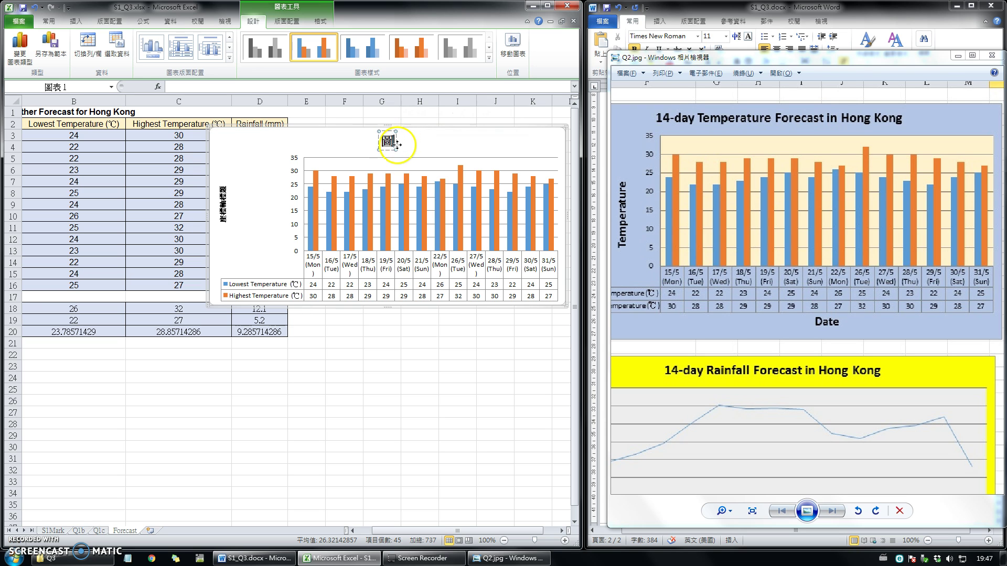
text(14-)
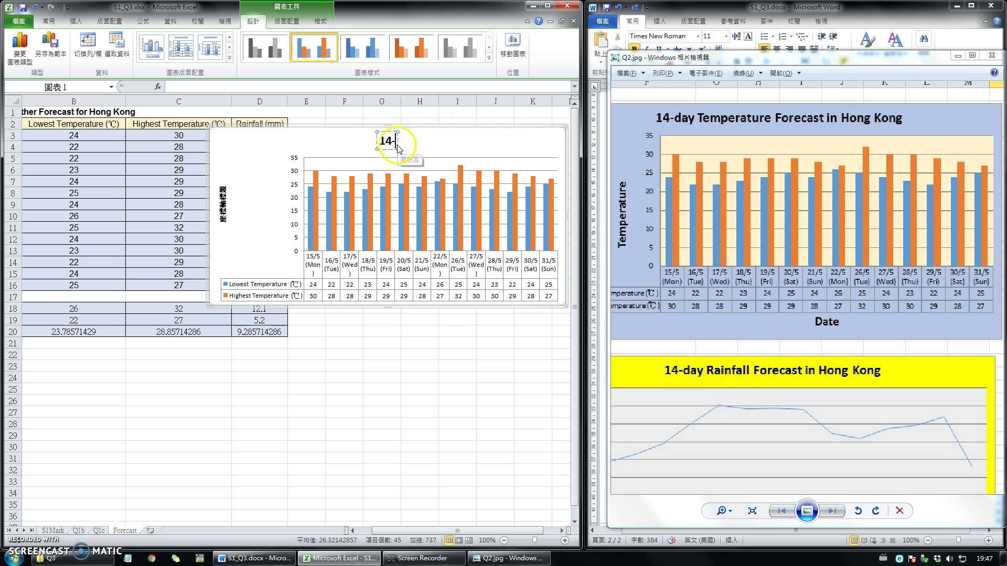
text(day Temp)
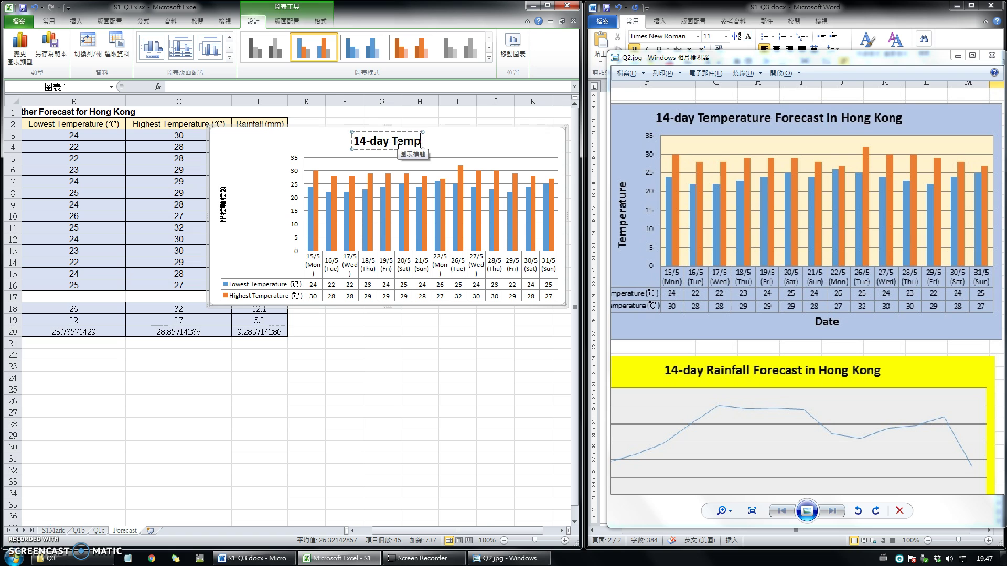
text(erature Forecast in Hong)
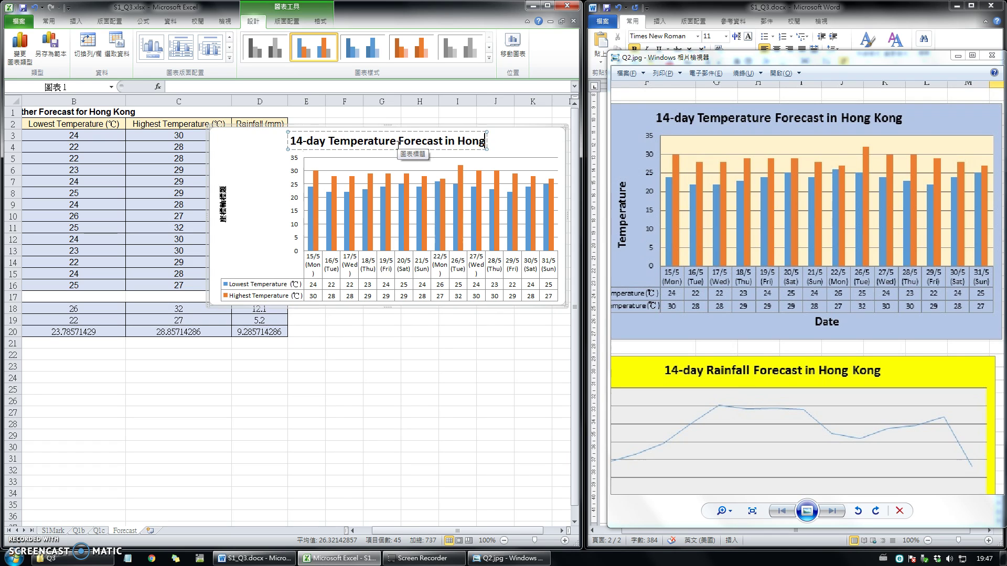
text( Kong)
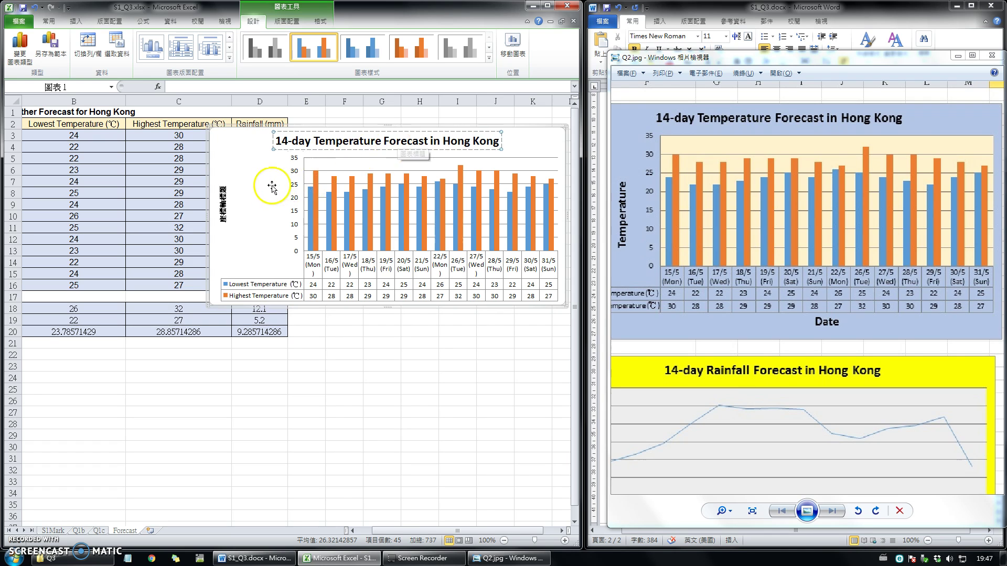
Replace the placeholder vertical axis title with "Temperature"
triple_click(223, 204)
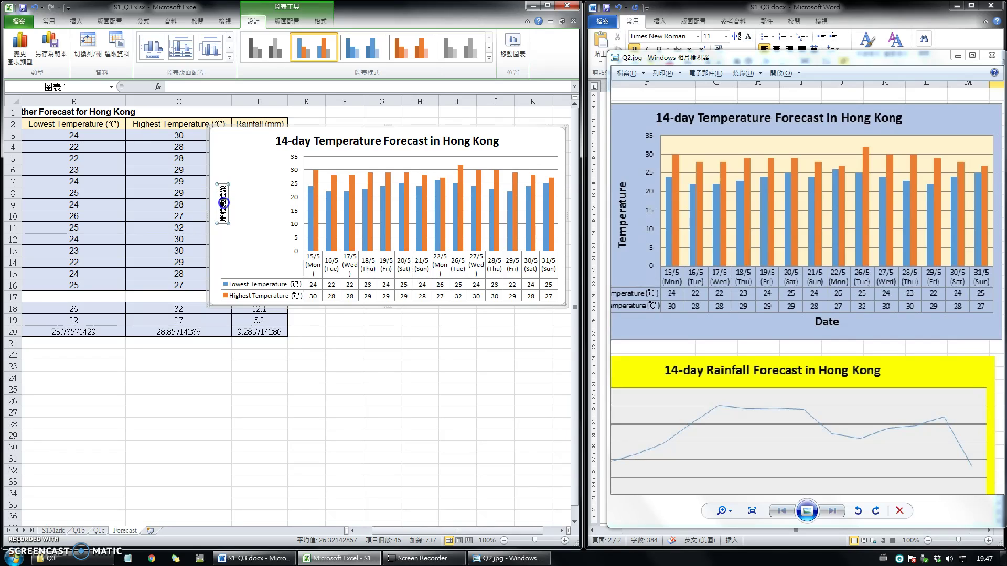
key(Escape)
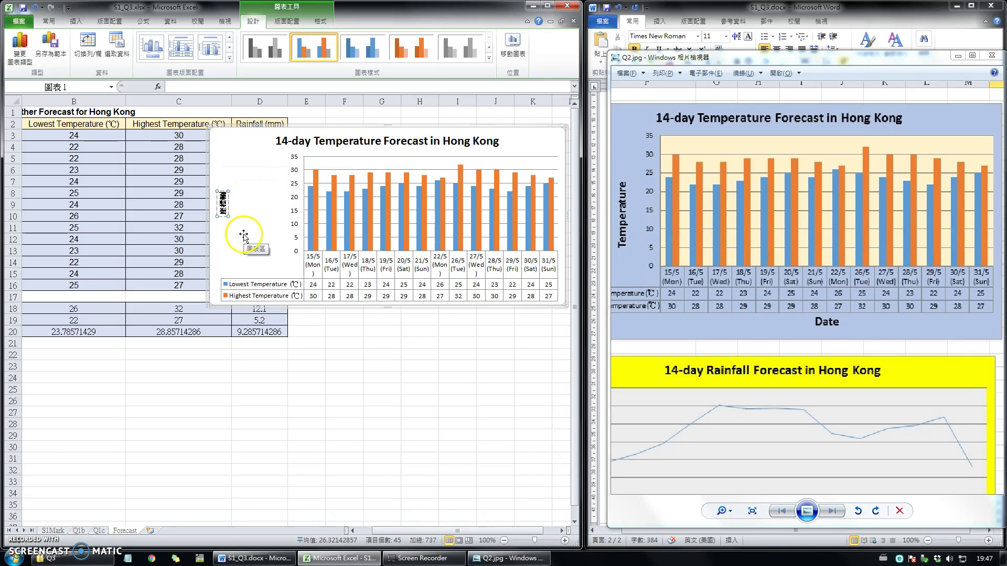
text(Temperature)
click(262, 242)
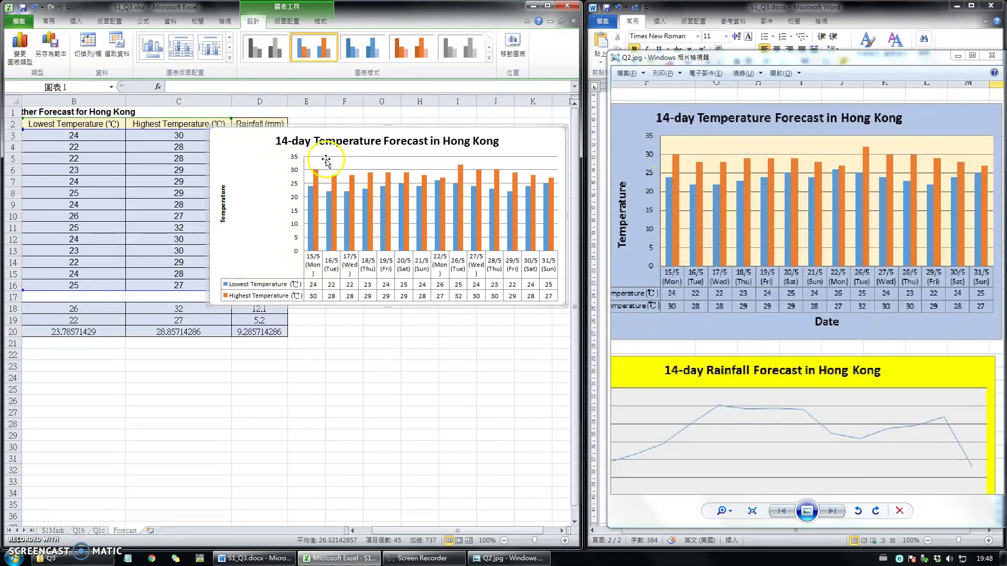
Fill the temperature chart's chart area with a solid light blue-grey theme colour
right_click(257, 177)
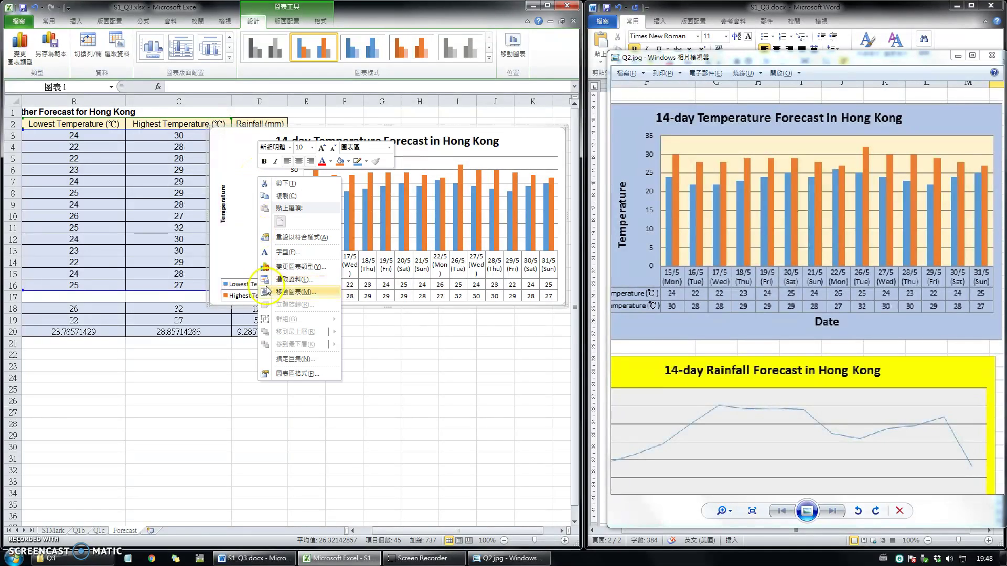
click(293, 374)
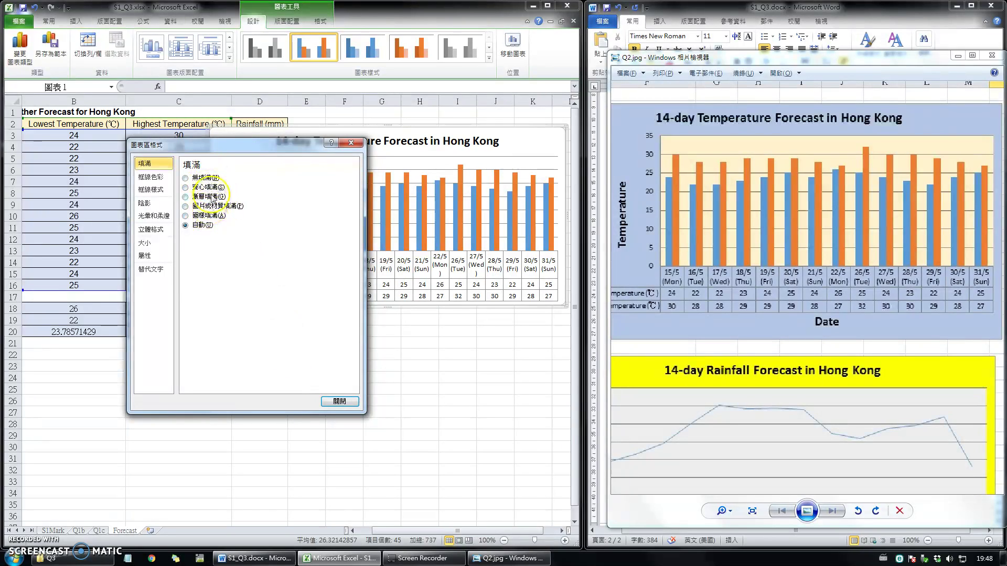
click(185, 187)
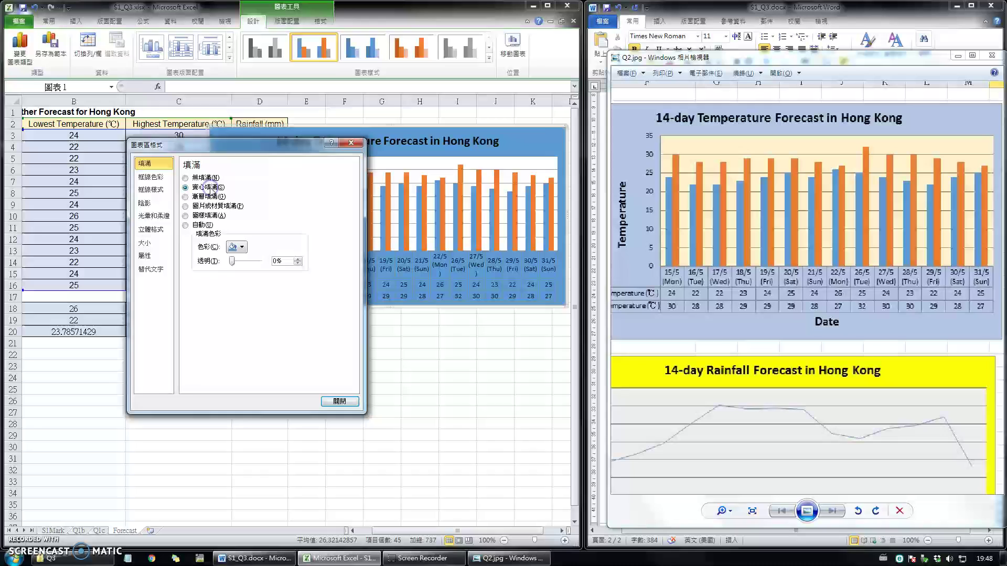
click(242, 247)
click(249, 270)
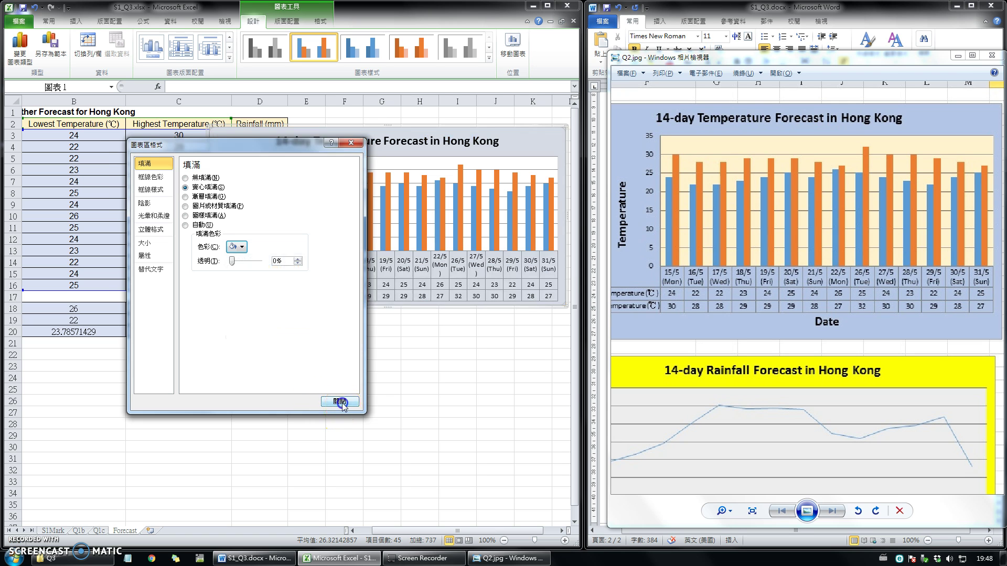
click(340, 402)
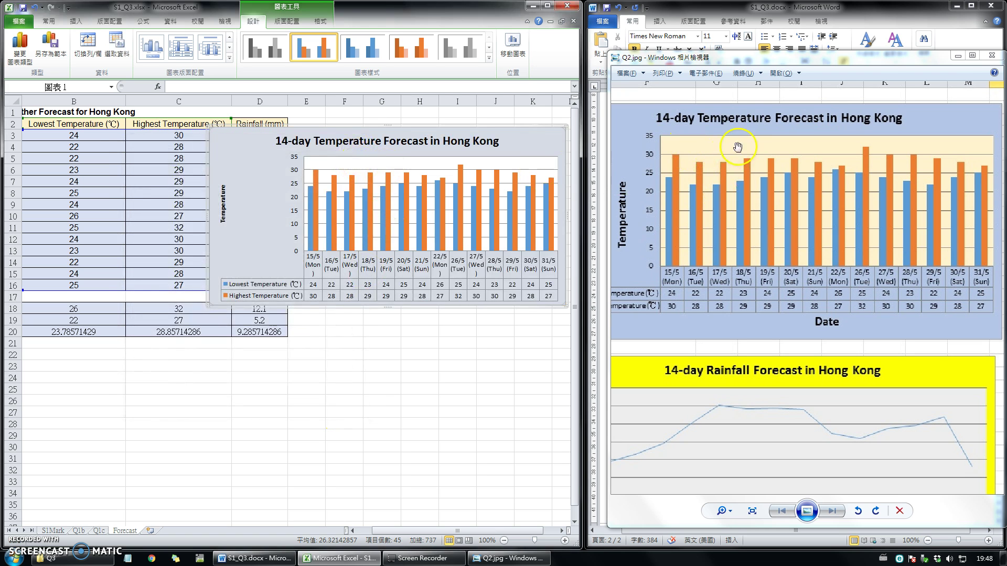
Fill the temperature chart's plot area with a solid light gold theme colour, like the reference picture
click(338, 162)
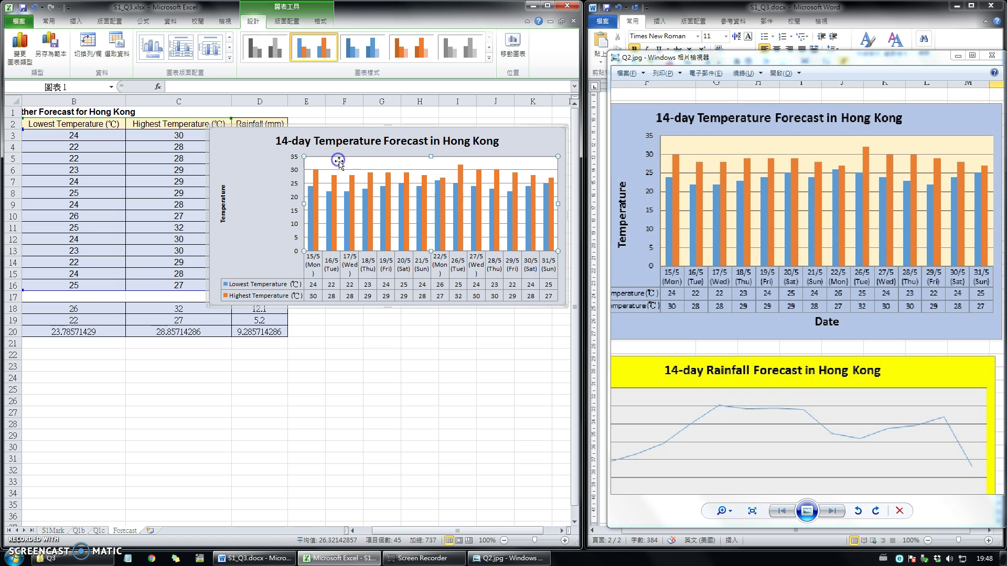
right_click(340, 164)
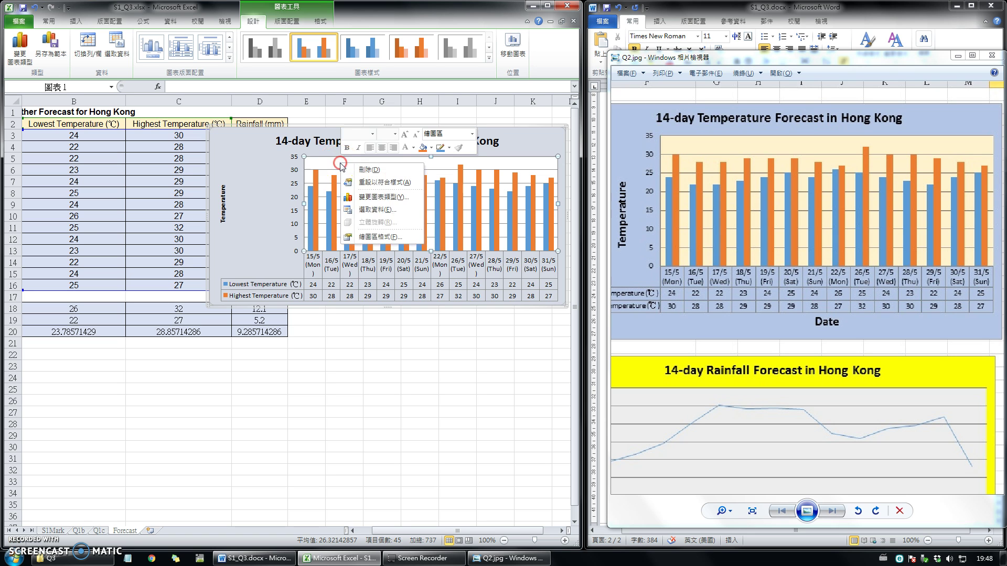
click(379, 240)
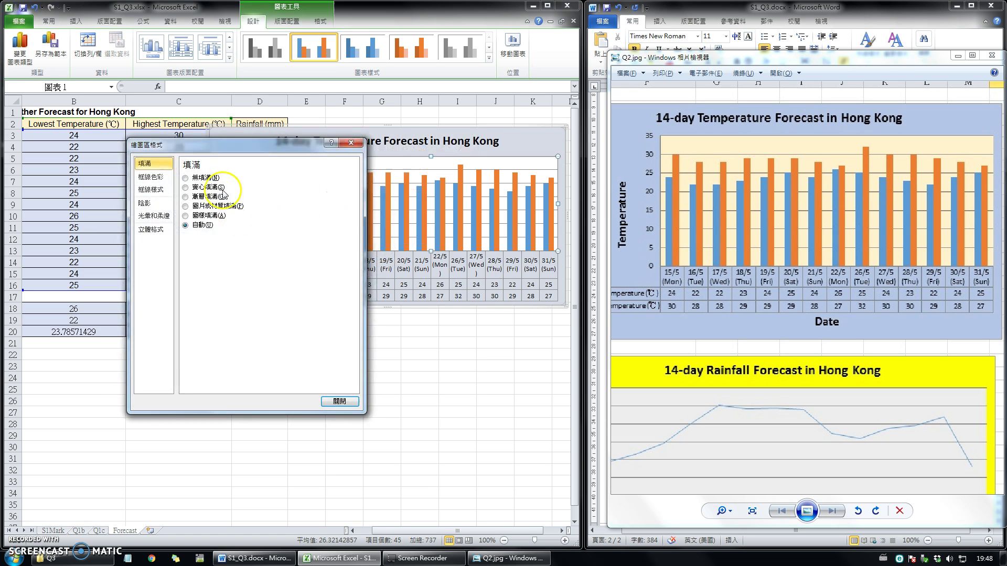
click(207, 187)
click(237, 246)
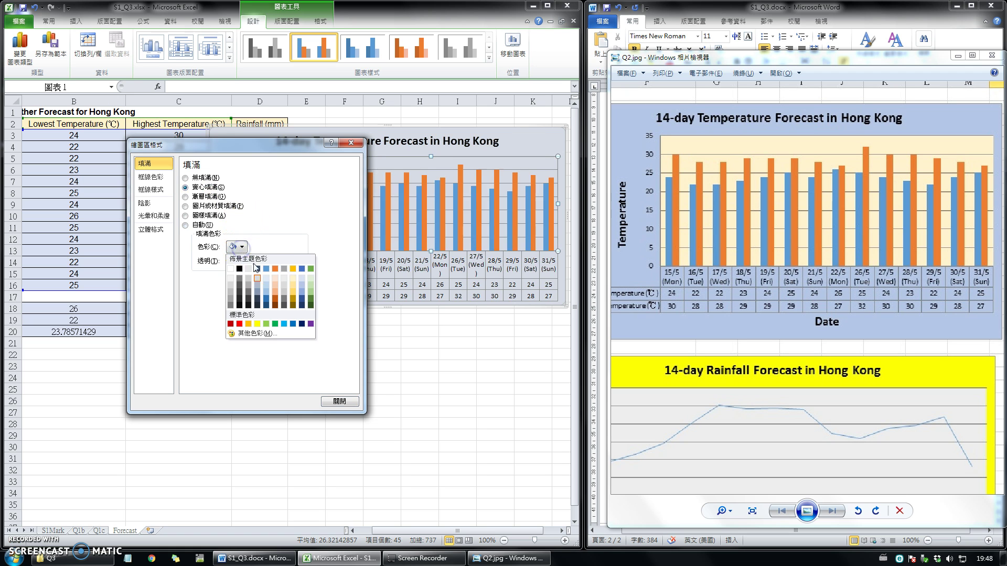
click(293, 280)
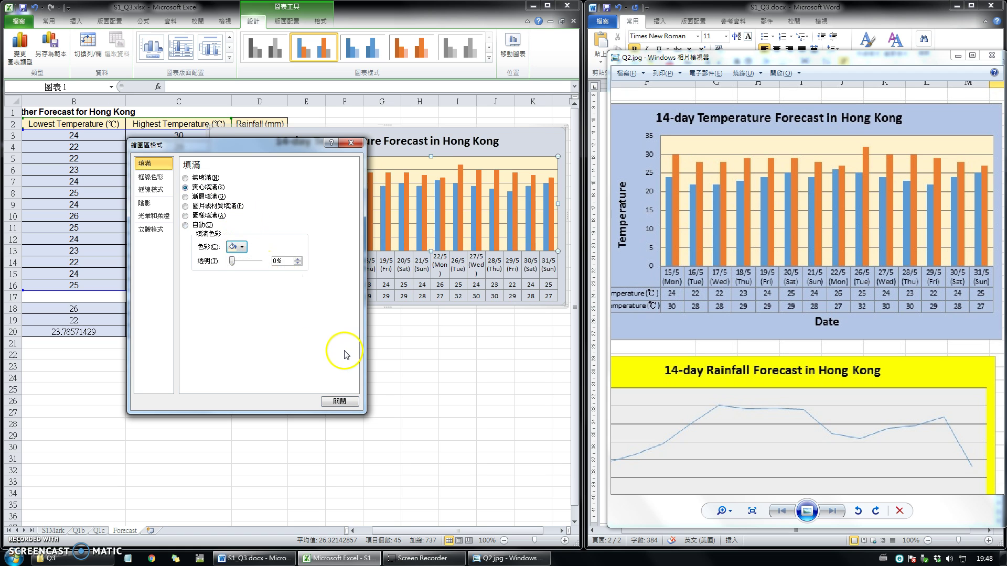
click(341, 401)
click(383, 420)
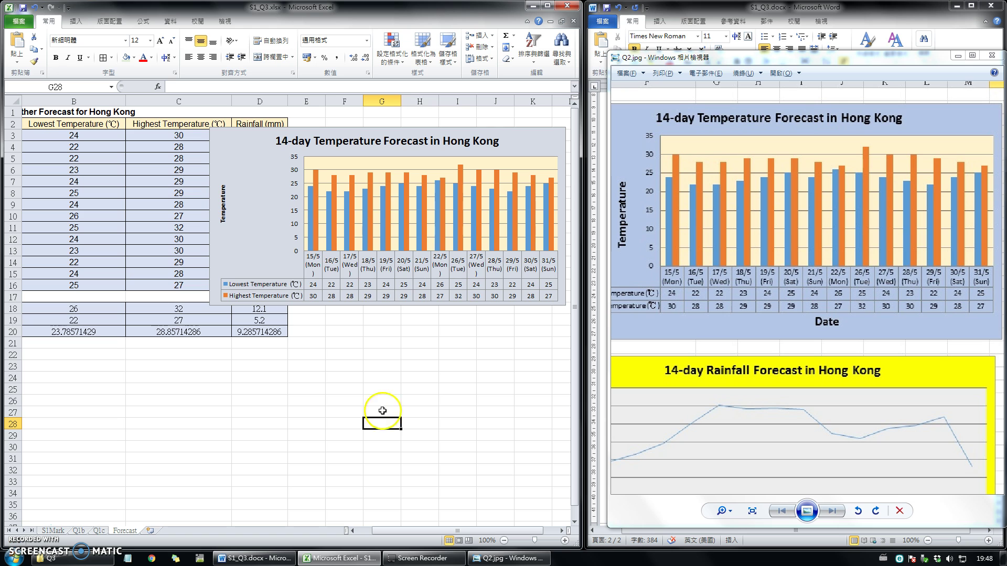
Move the temperature chart to the right of the data table, clear of the Rainfall column
drag(287, 126, 382, 130)
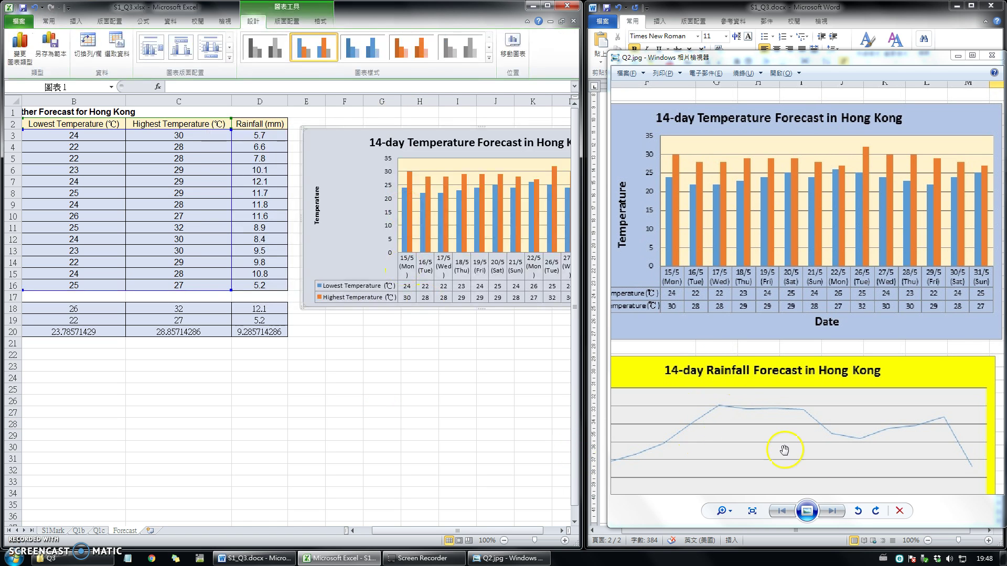
drag(939, 299, 921, 146)
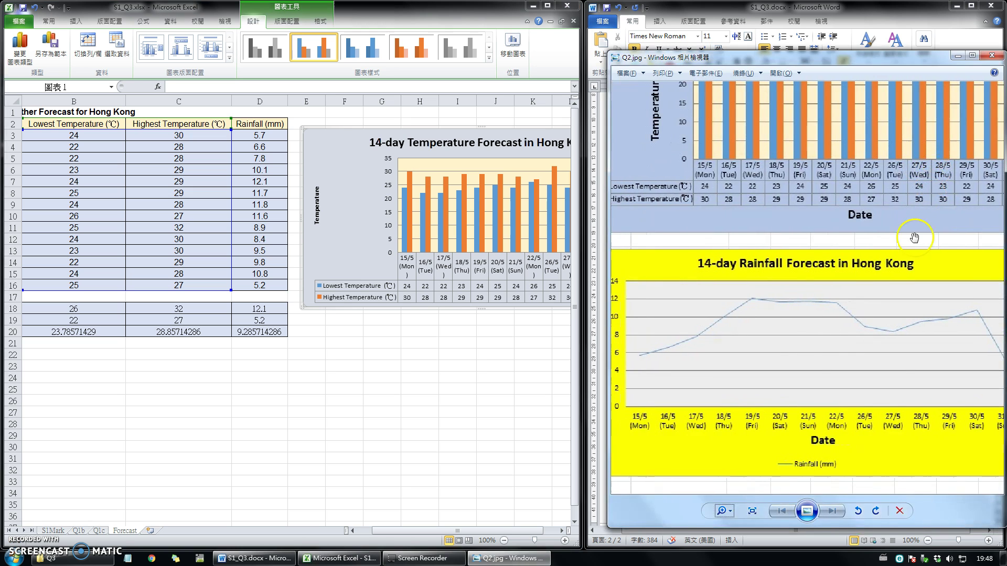
drag(809, 344, 820, 341)
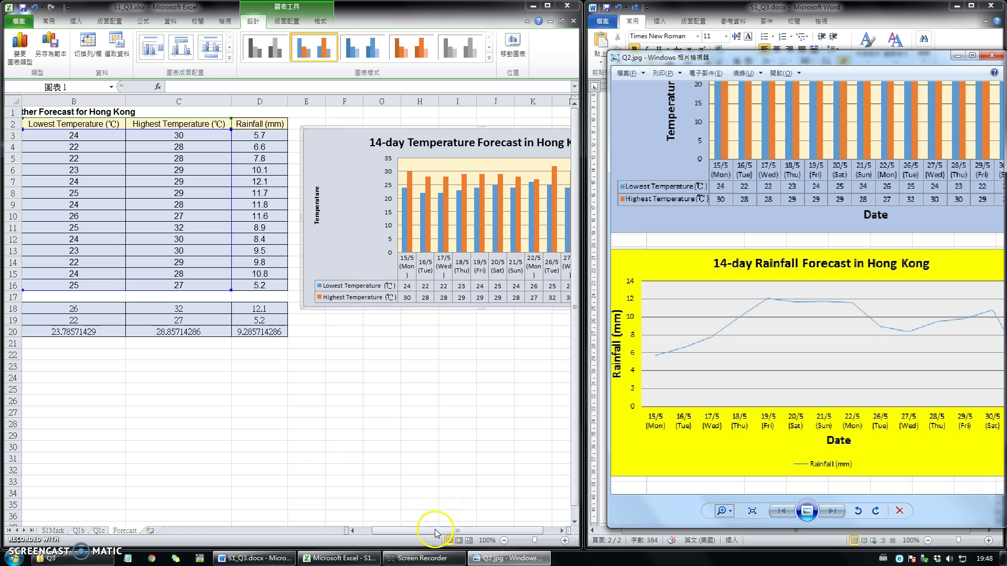
click(405, 532)
drag(397, 532, 377, 530)
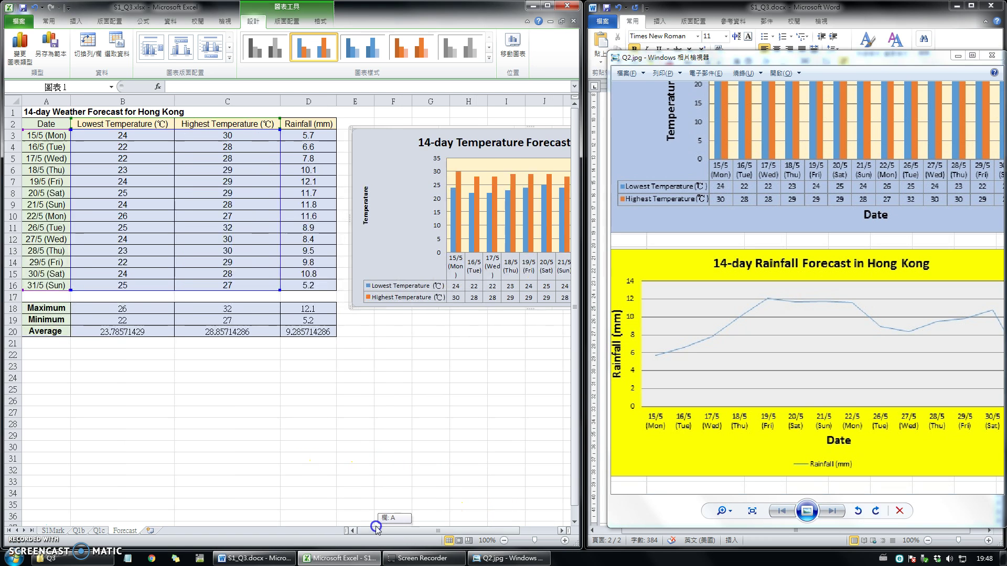
Insert a plain 2-D line chart from the Date and Rainfall (mm) columns, rows 2 to 16
click(313, 373)
drag(308, 124, 312, 284)
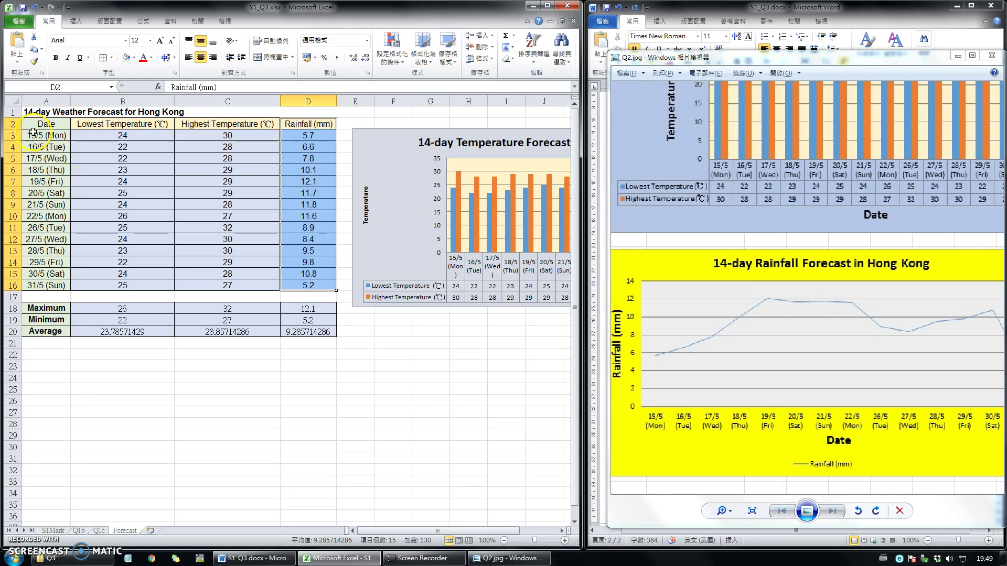
drag(46, 122, 57, 284)
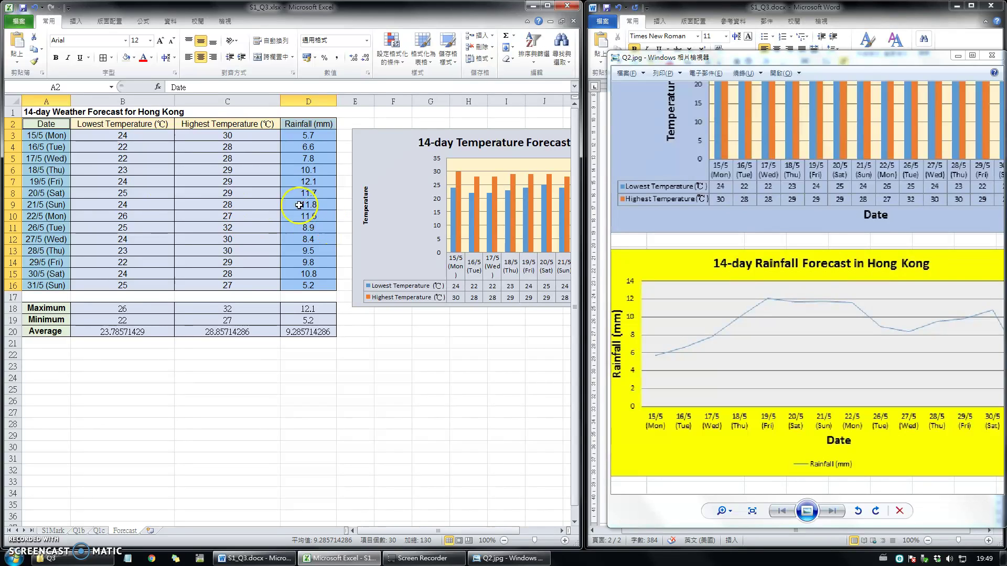
click(75, 22)
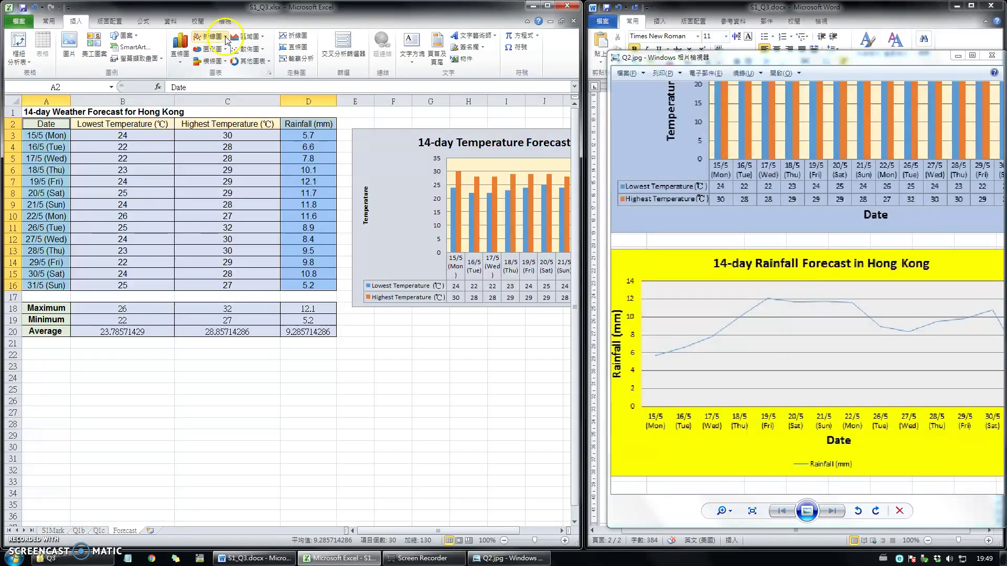
click(226, 38)
click(215, 70)
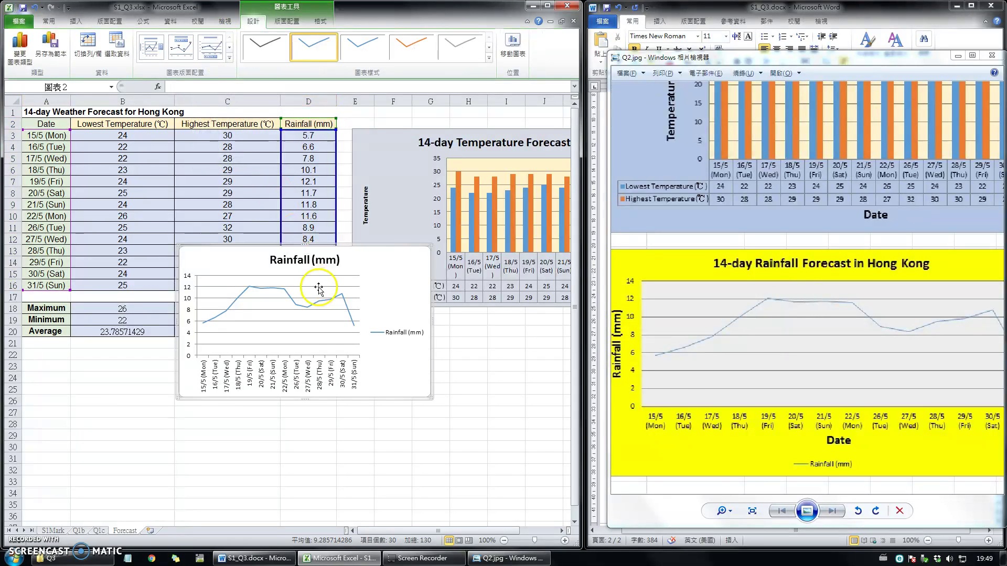
Place the rainfall chart below the temperature chart and apply the layout with the title above and the legend below the plot
drag(385, 270, 527, 357)
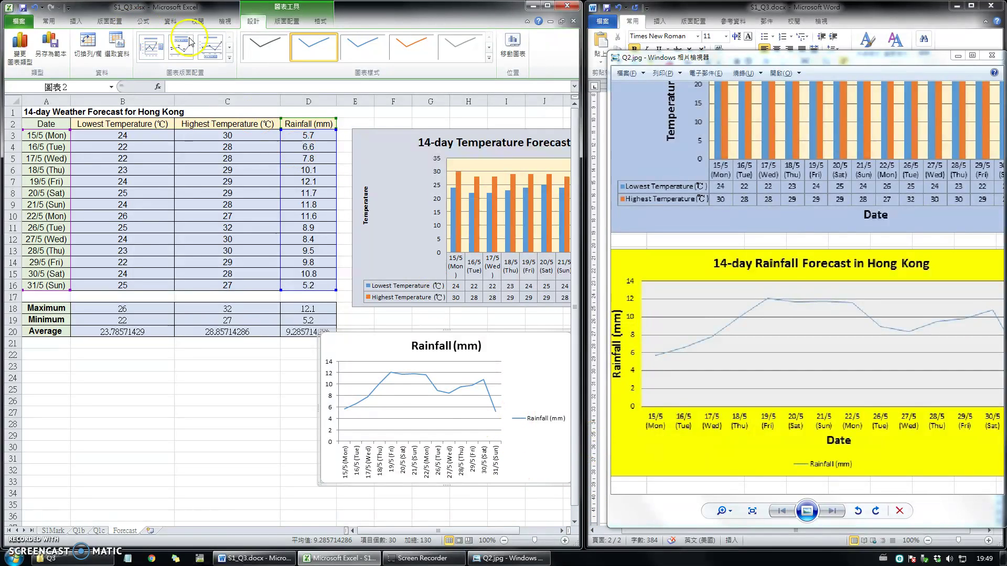
click(229, 62)
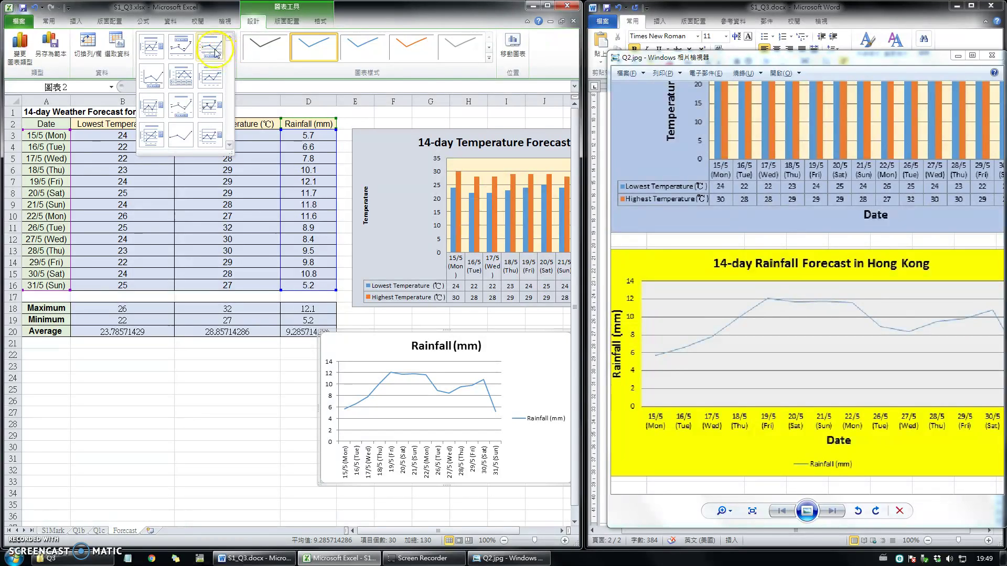
click(210, 46)
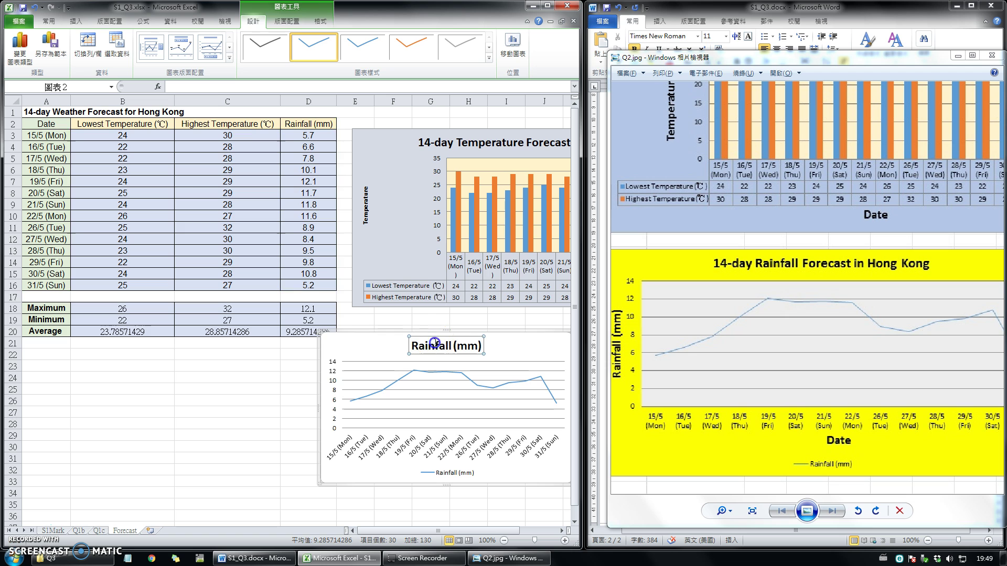
Replace the rainfall chart's title with "14-day Rainfall Forecast in HongKong"
double_click(464, 346)
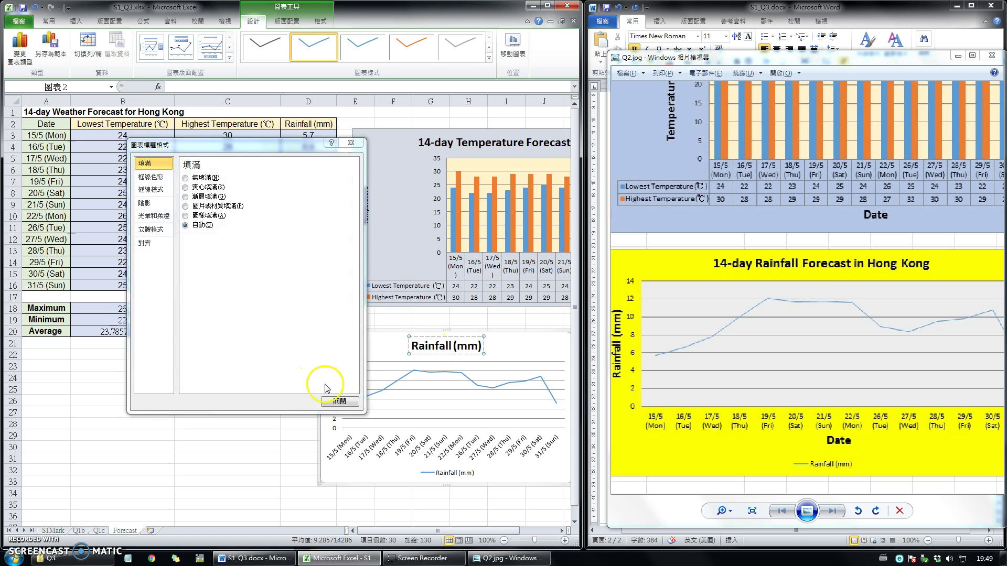
click(339, 401)
triple_click(465, 346)
key(BackSpace)
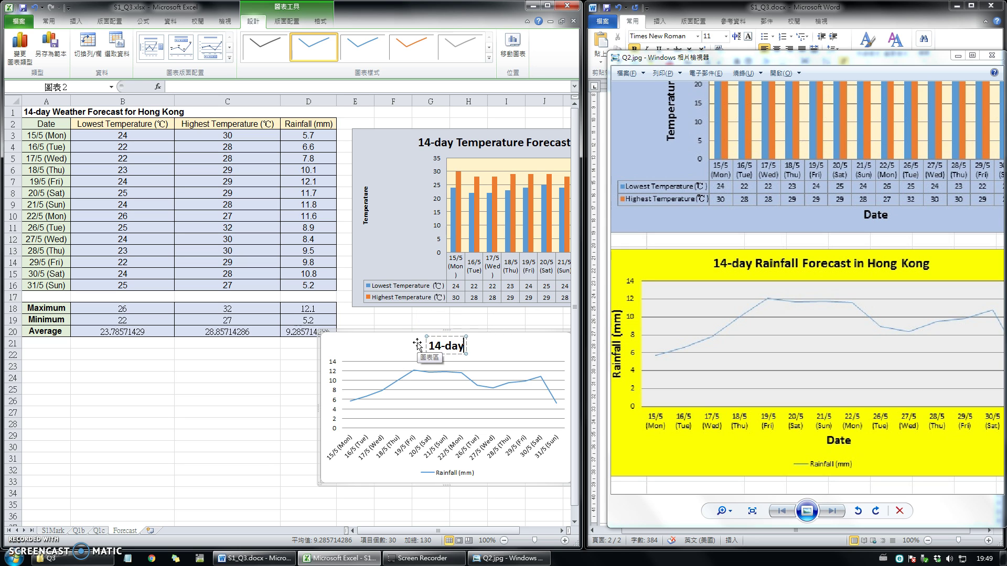
text(in)
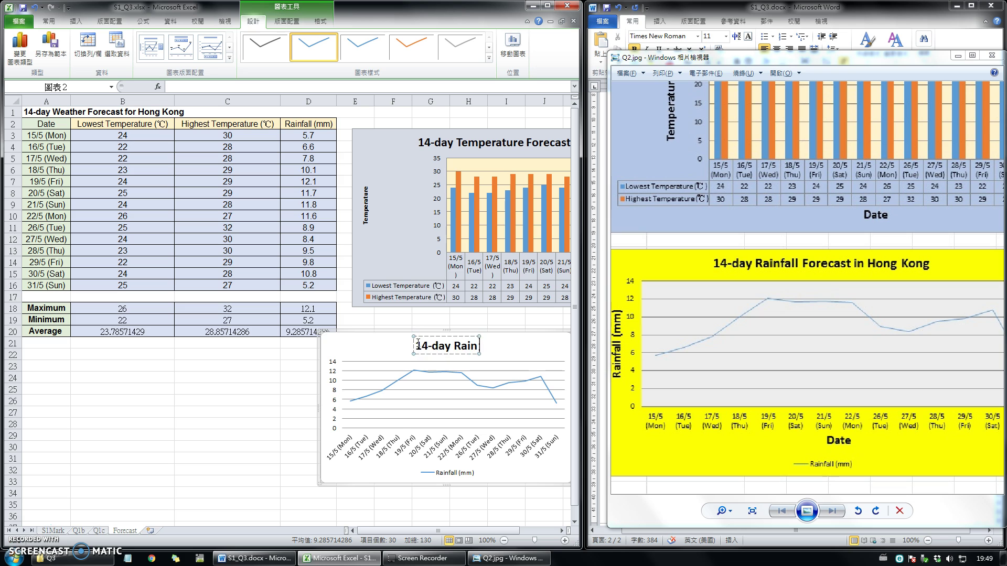
text(fall Foreca)
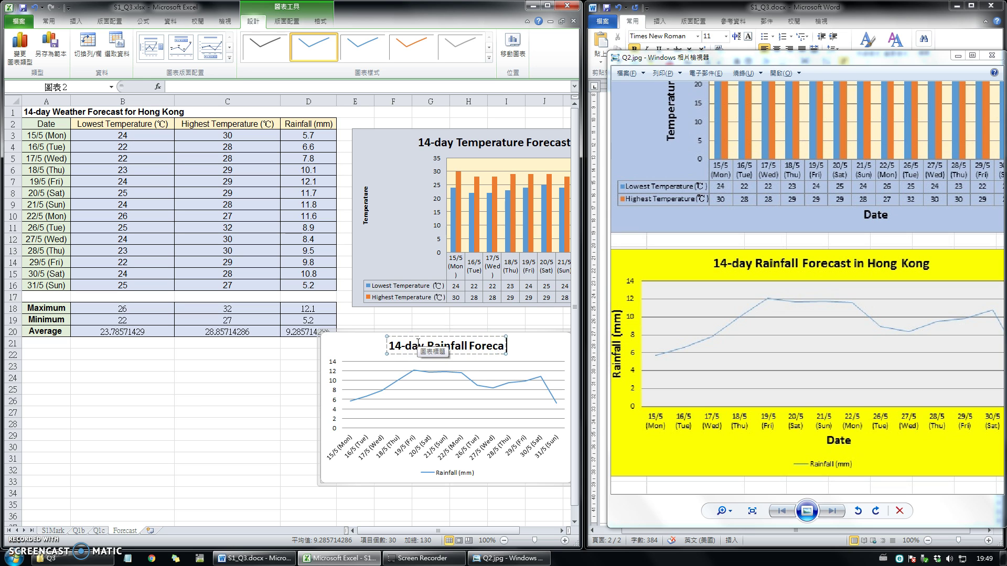
text(st in HongKong)
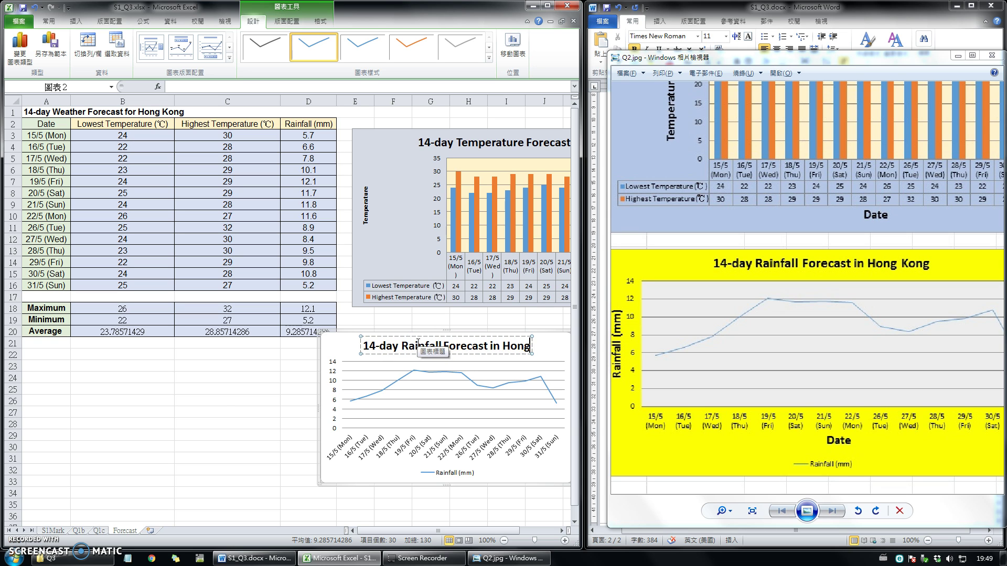
click(479, 472)
Fill the rainfall chart's chart area with a solid light gold theme colour
click(511, 466)
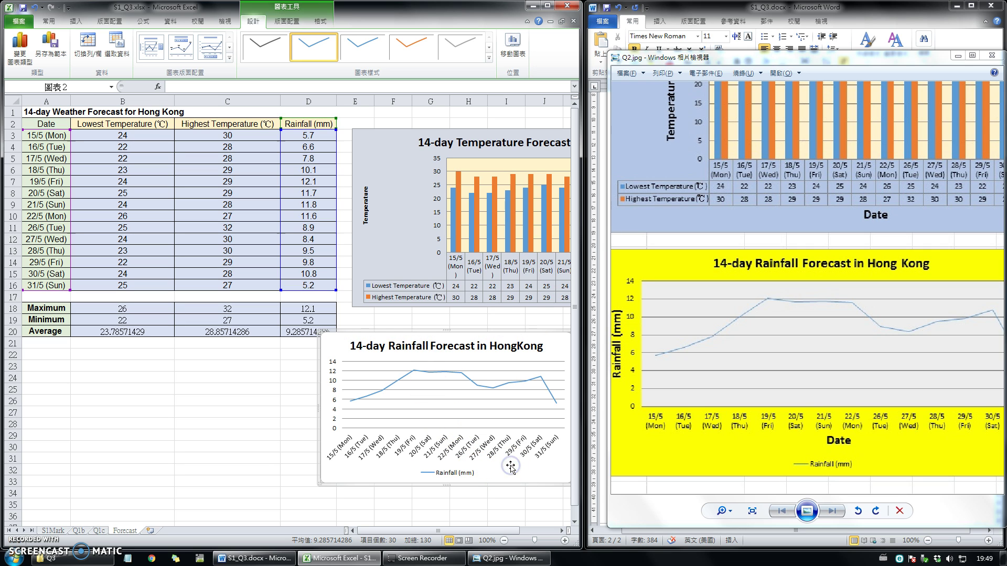
right_click(512, 470)
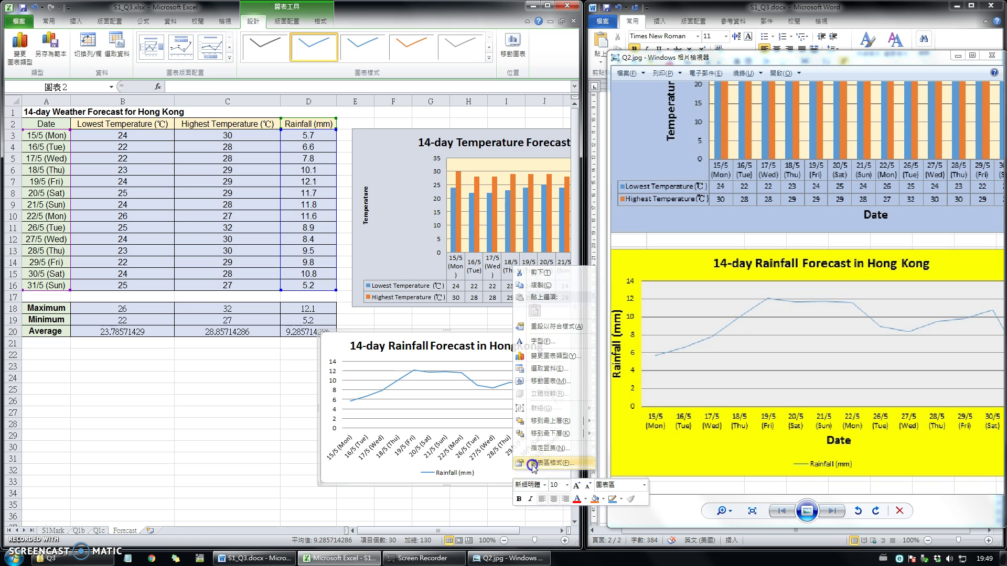
click(444, 378)
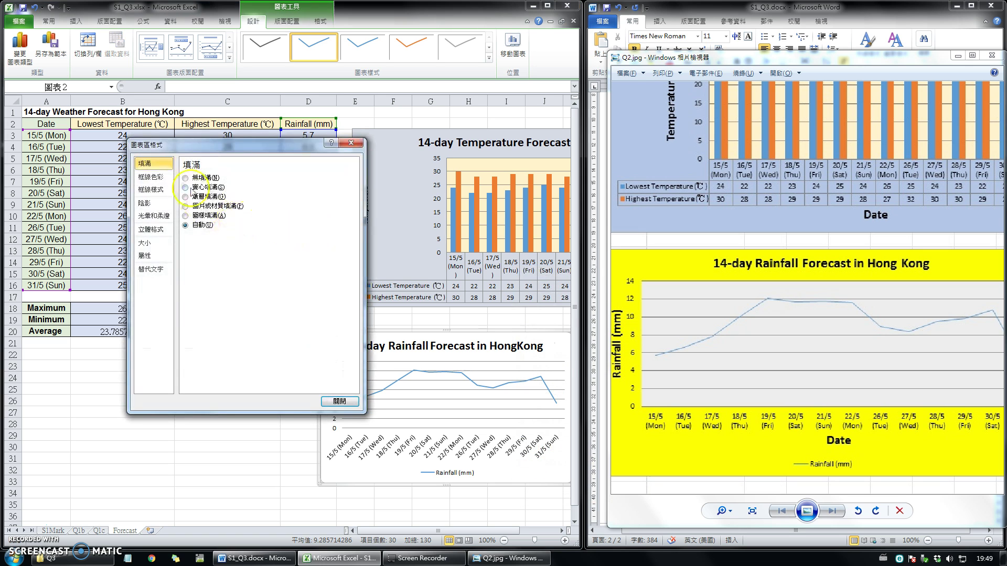
click(196, 187)
click(236, 246)
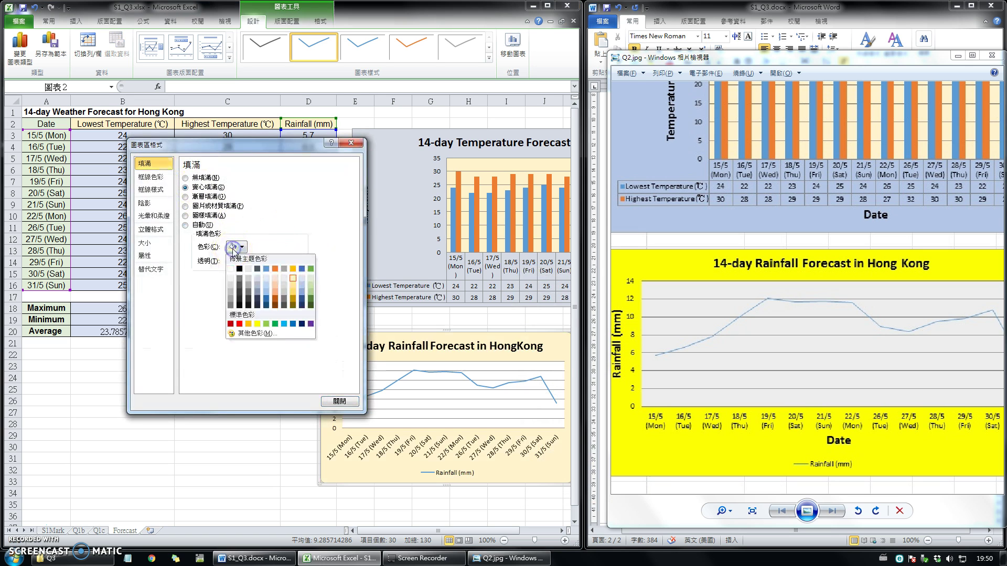
click(295, 282)
click(336, 402)
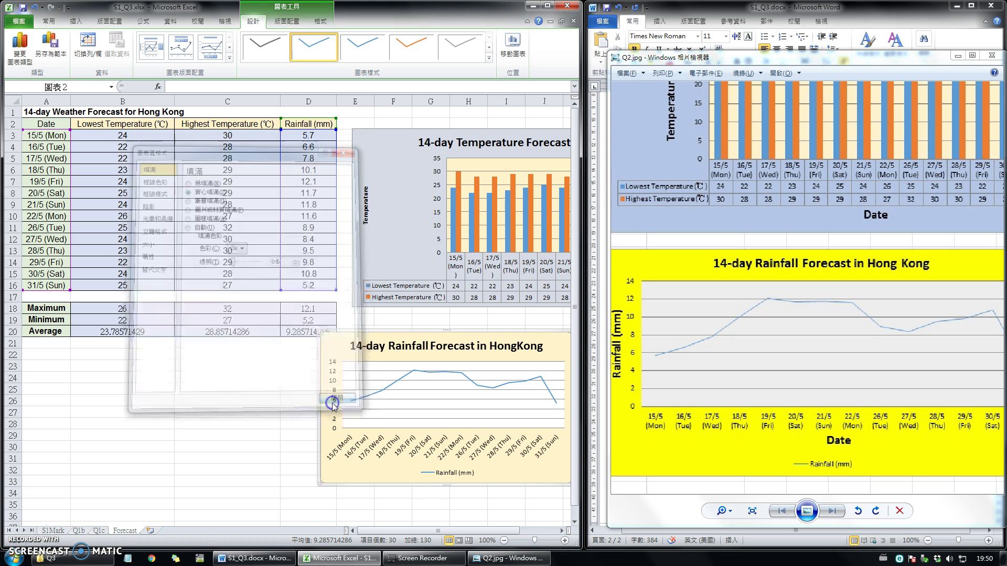